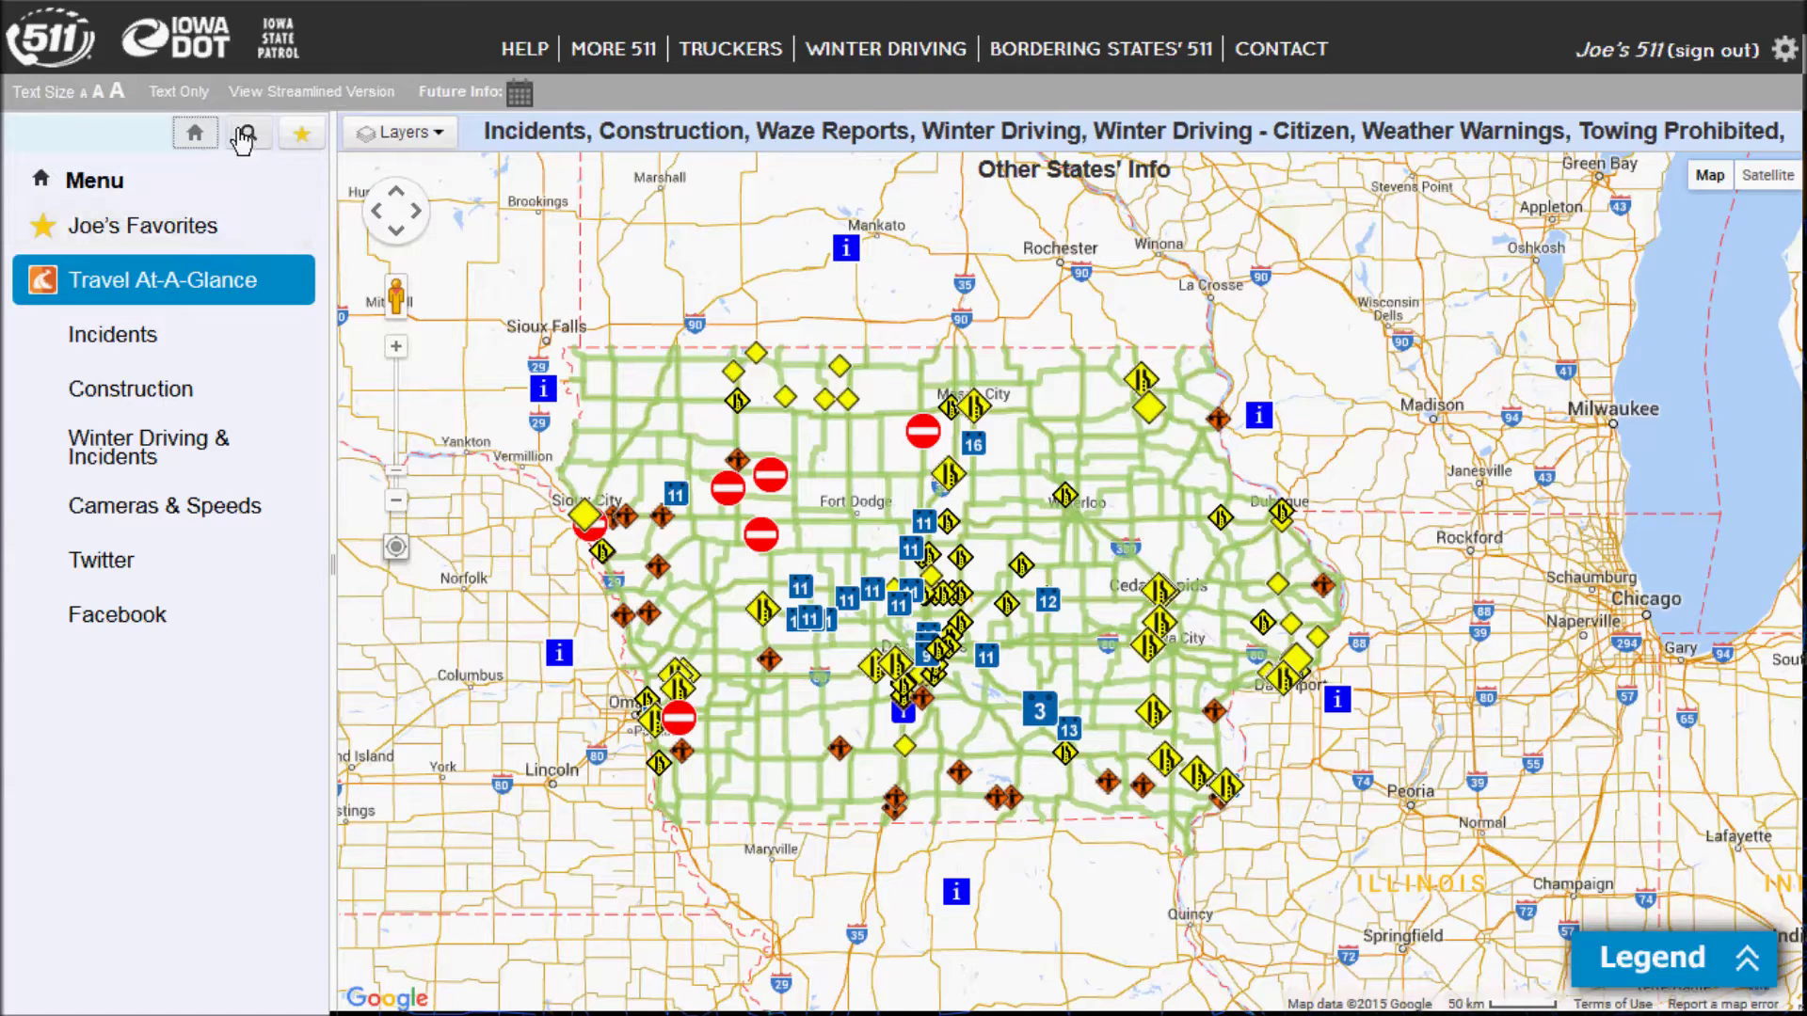
- Check the saved favorites, then return to the main travel menu's place search
{"action": "left_click", "coordinate": [160, 228]}
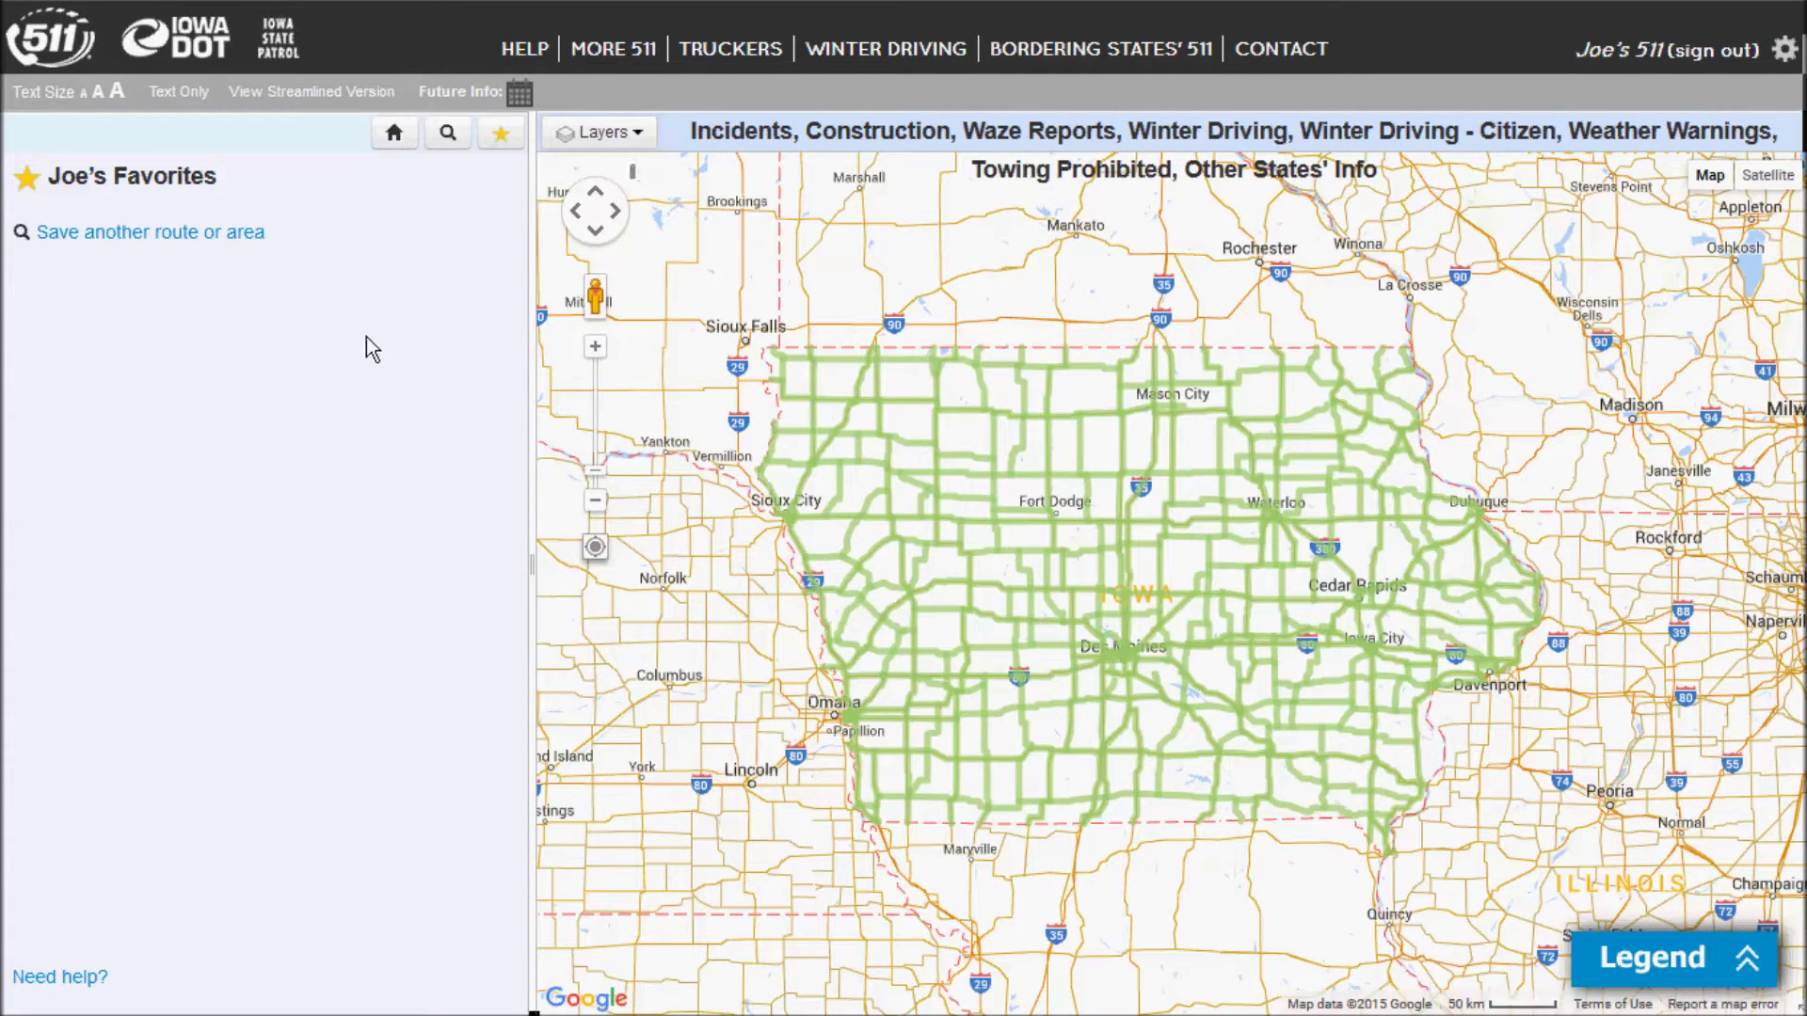
{"action": "left_click", "coordinate": [393, 137]}
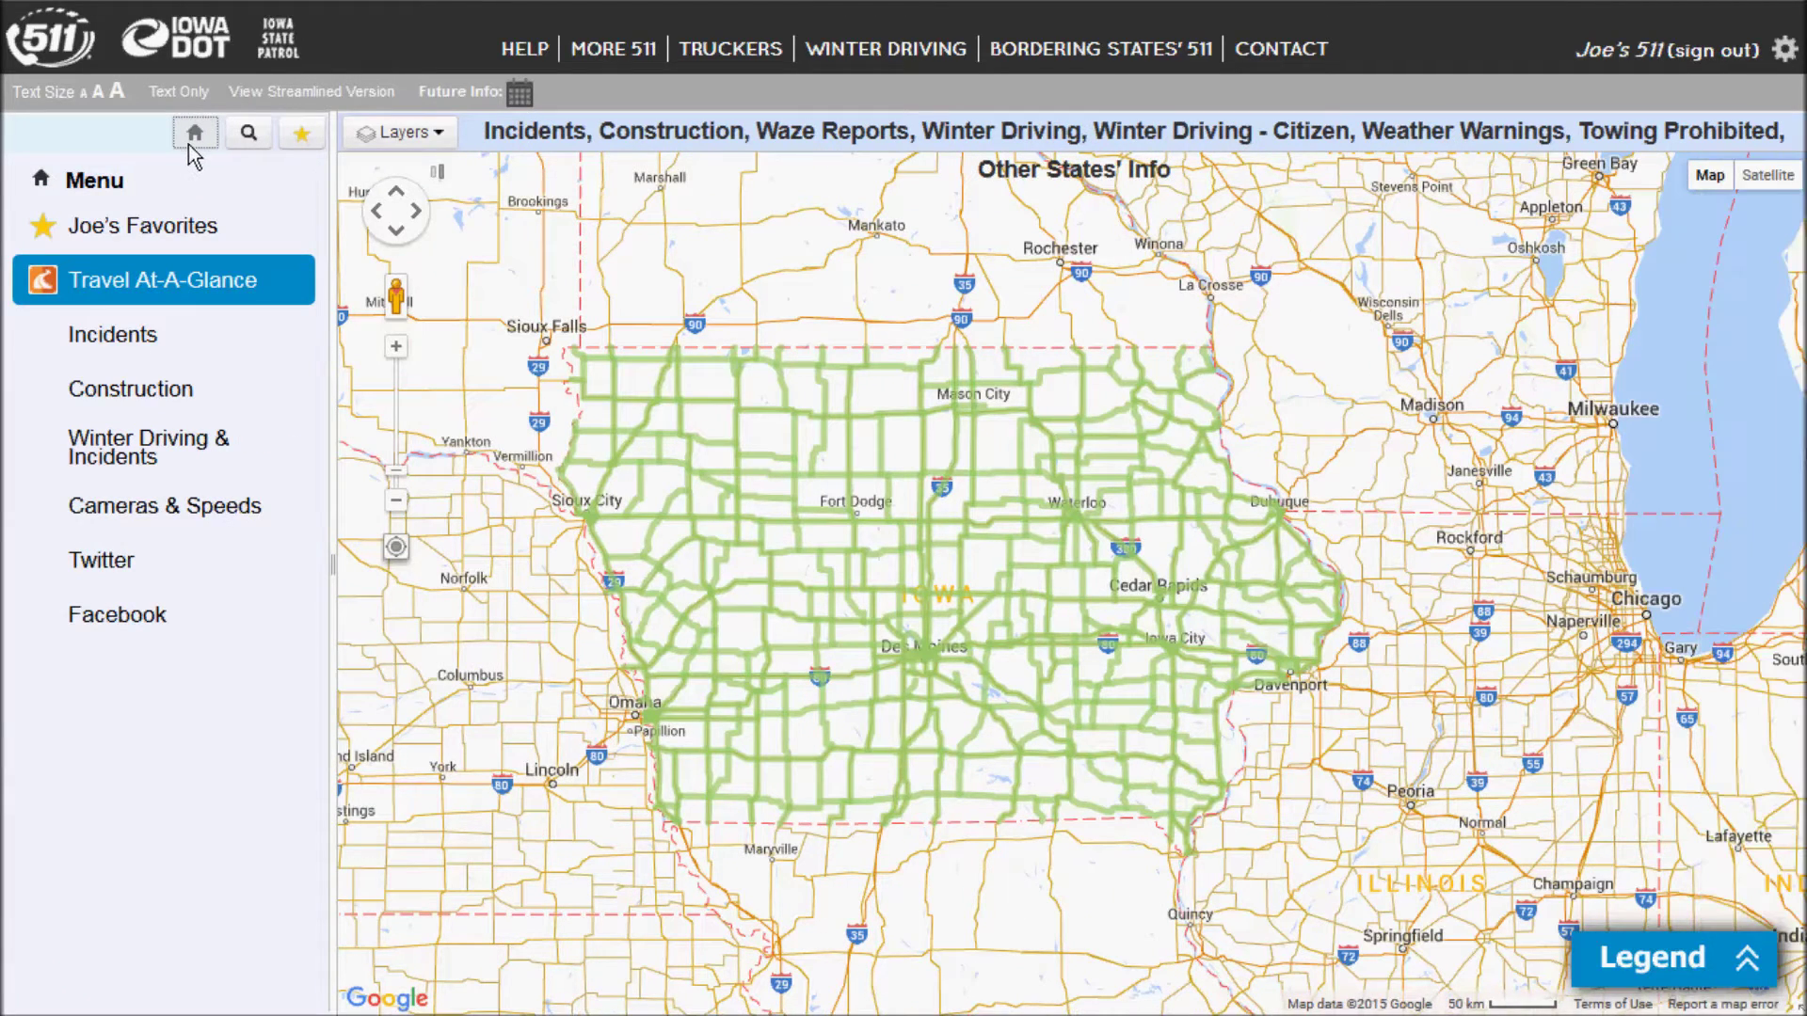
{"action": "left_click", "coordinate": [247, 142]}
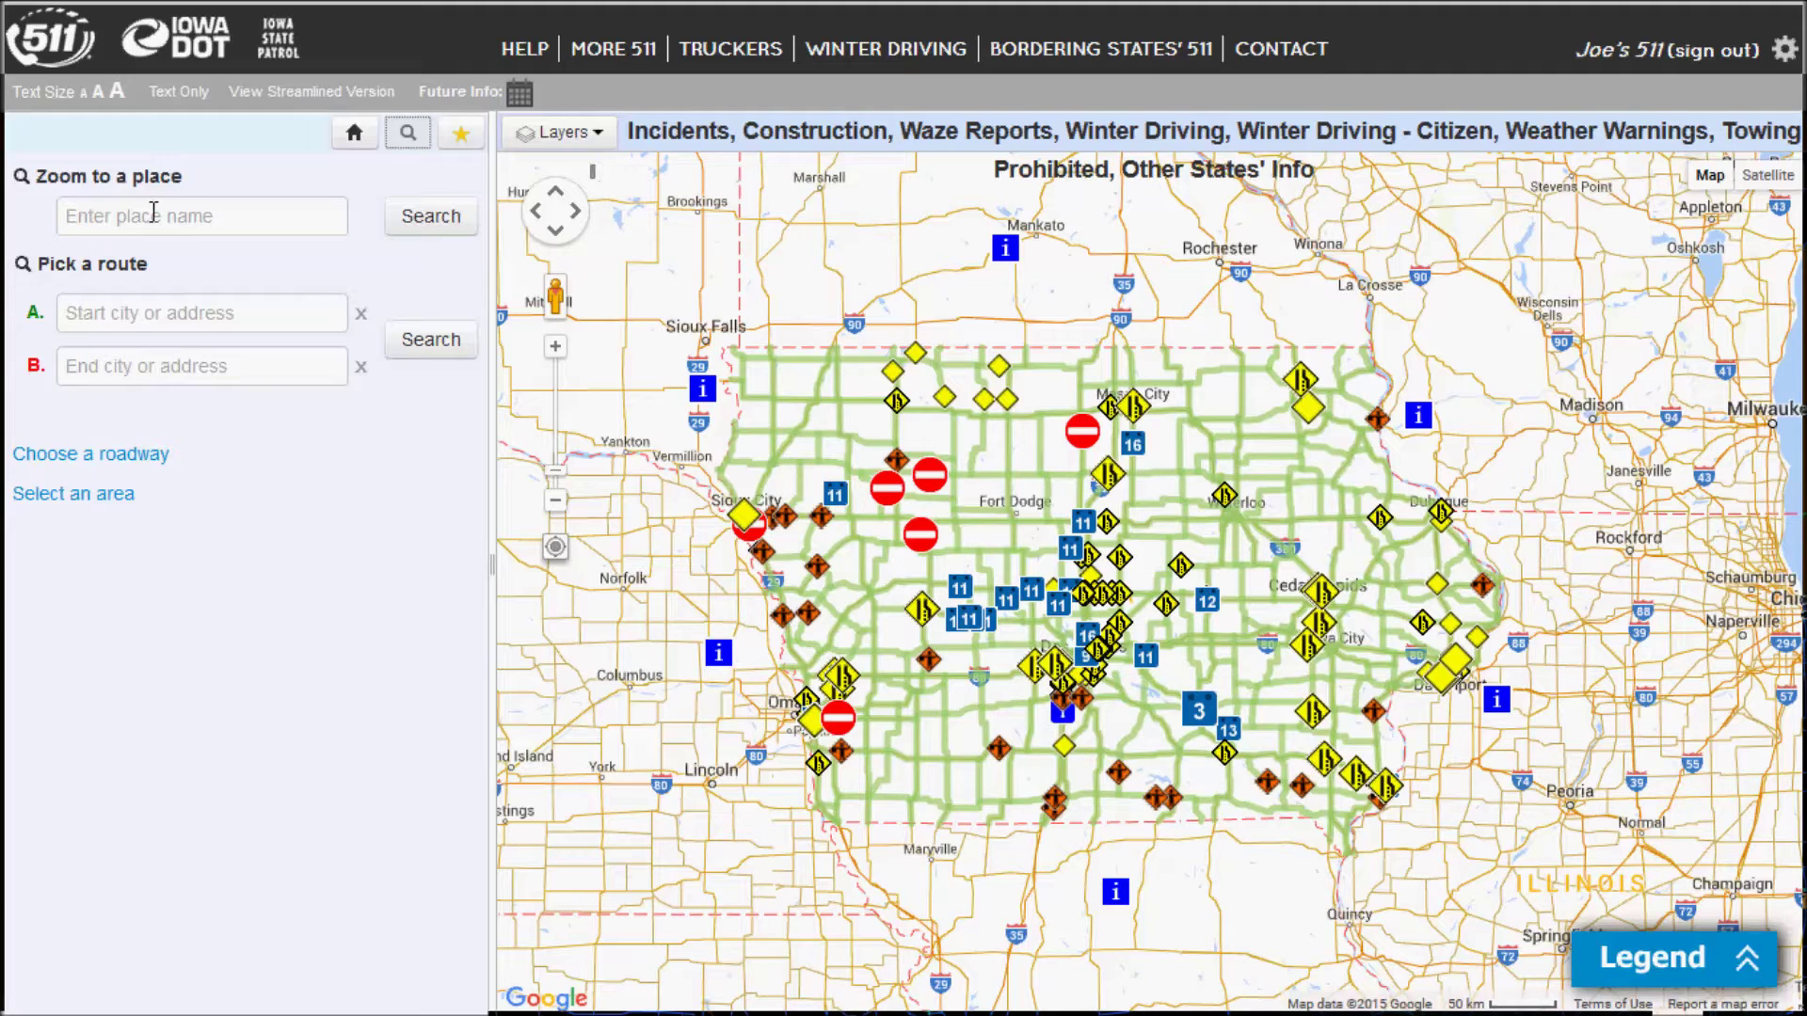
- Zoom the map to Adventureland on 34th Avenue Northwest, Altoona
{"action": "left_click", "coordinate": [213, 211]}
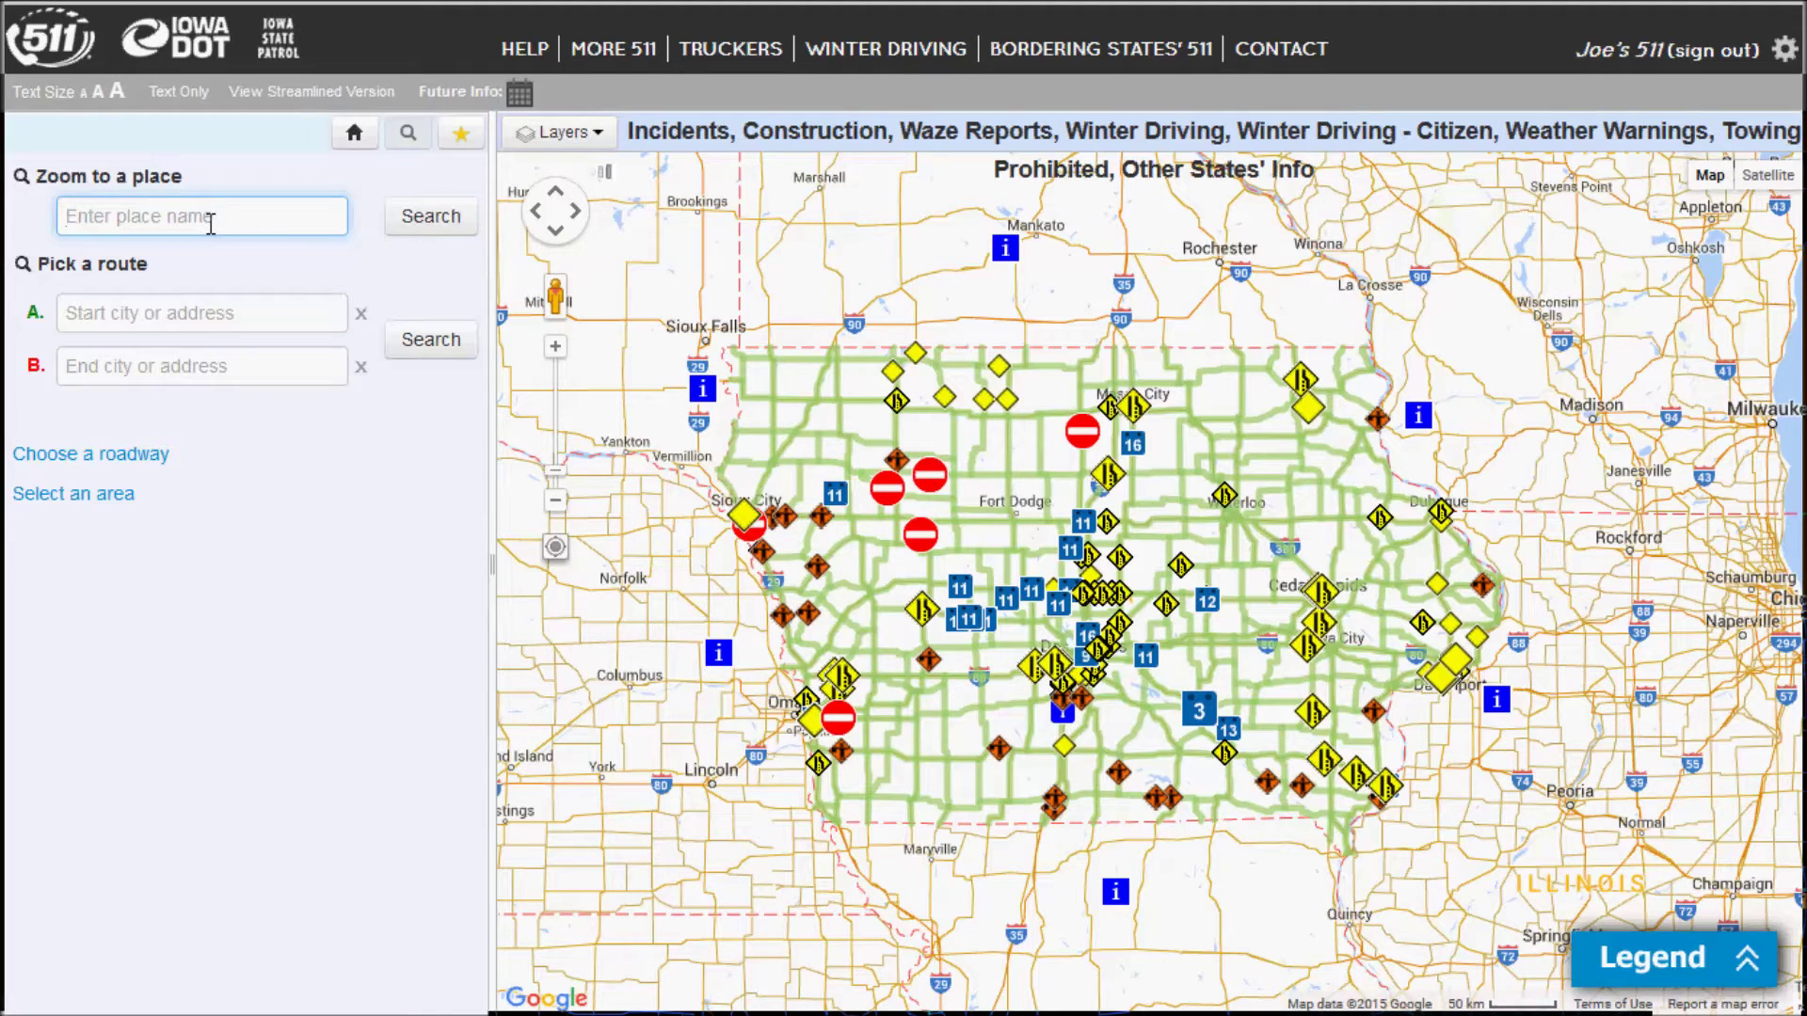
{"action": "type", "text": "Adventure"}
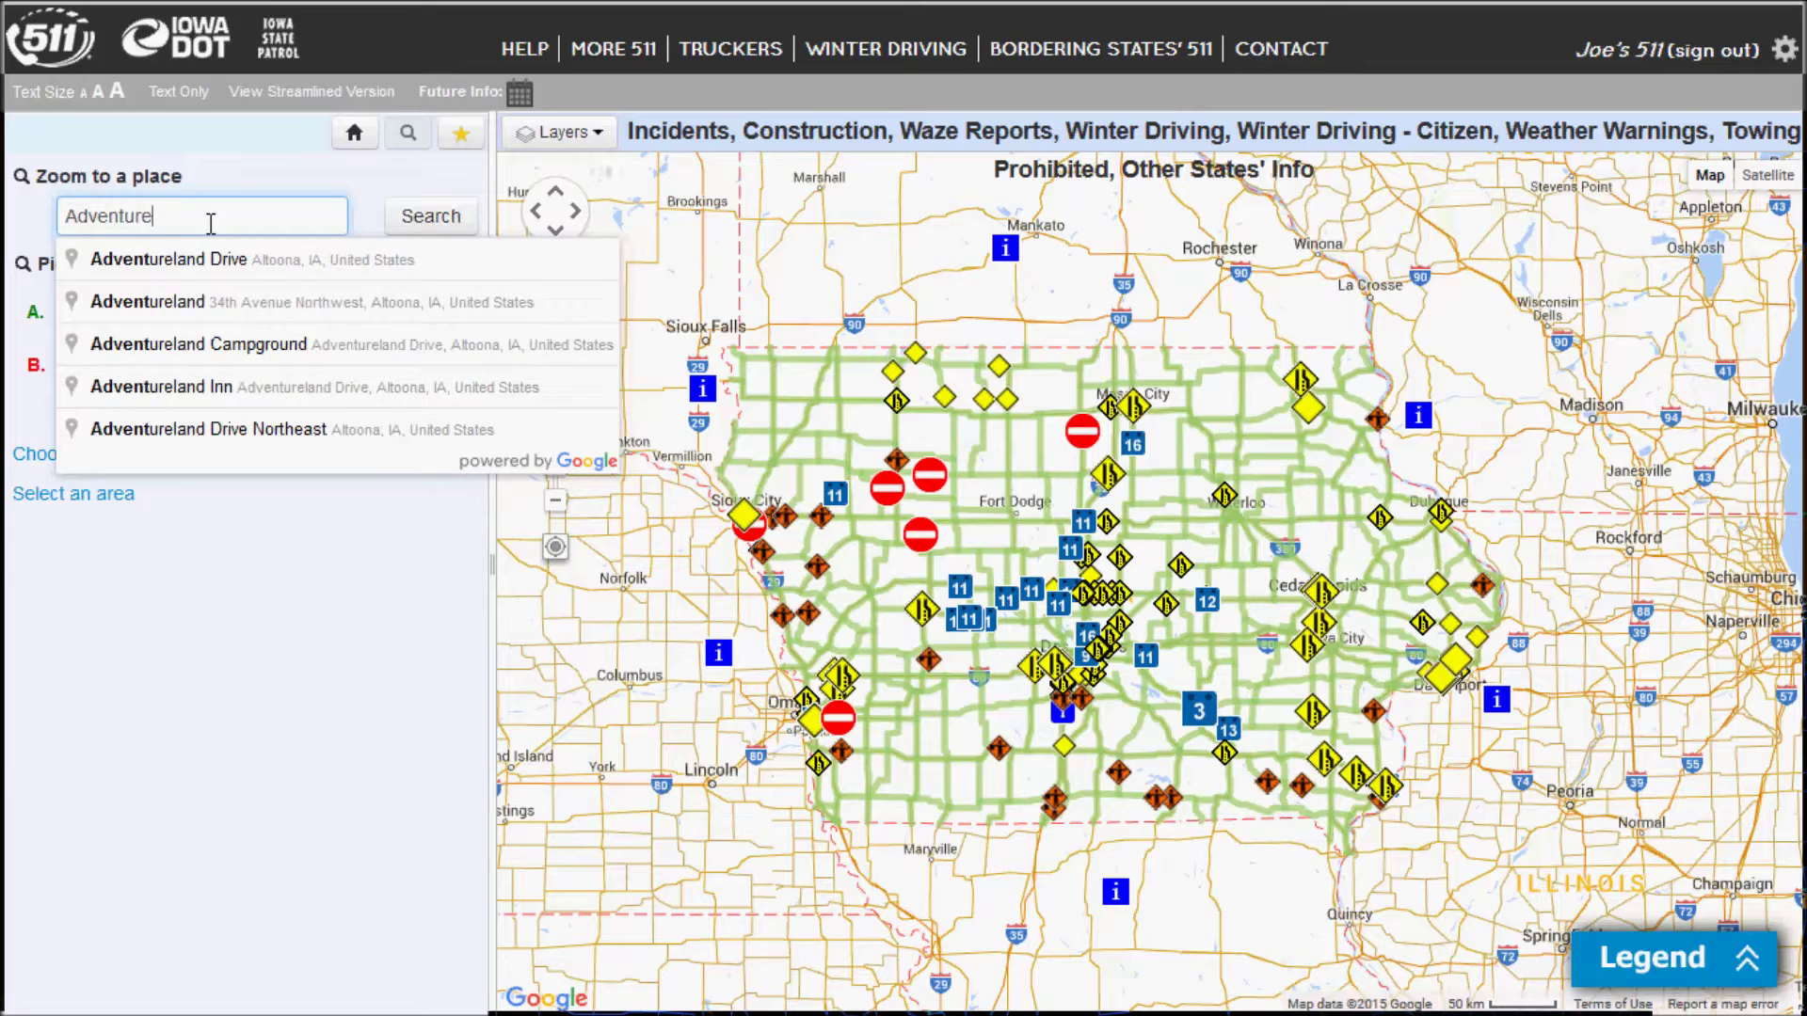
{"action": "left_click", "coordinate": [186, 304]}
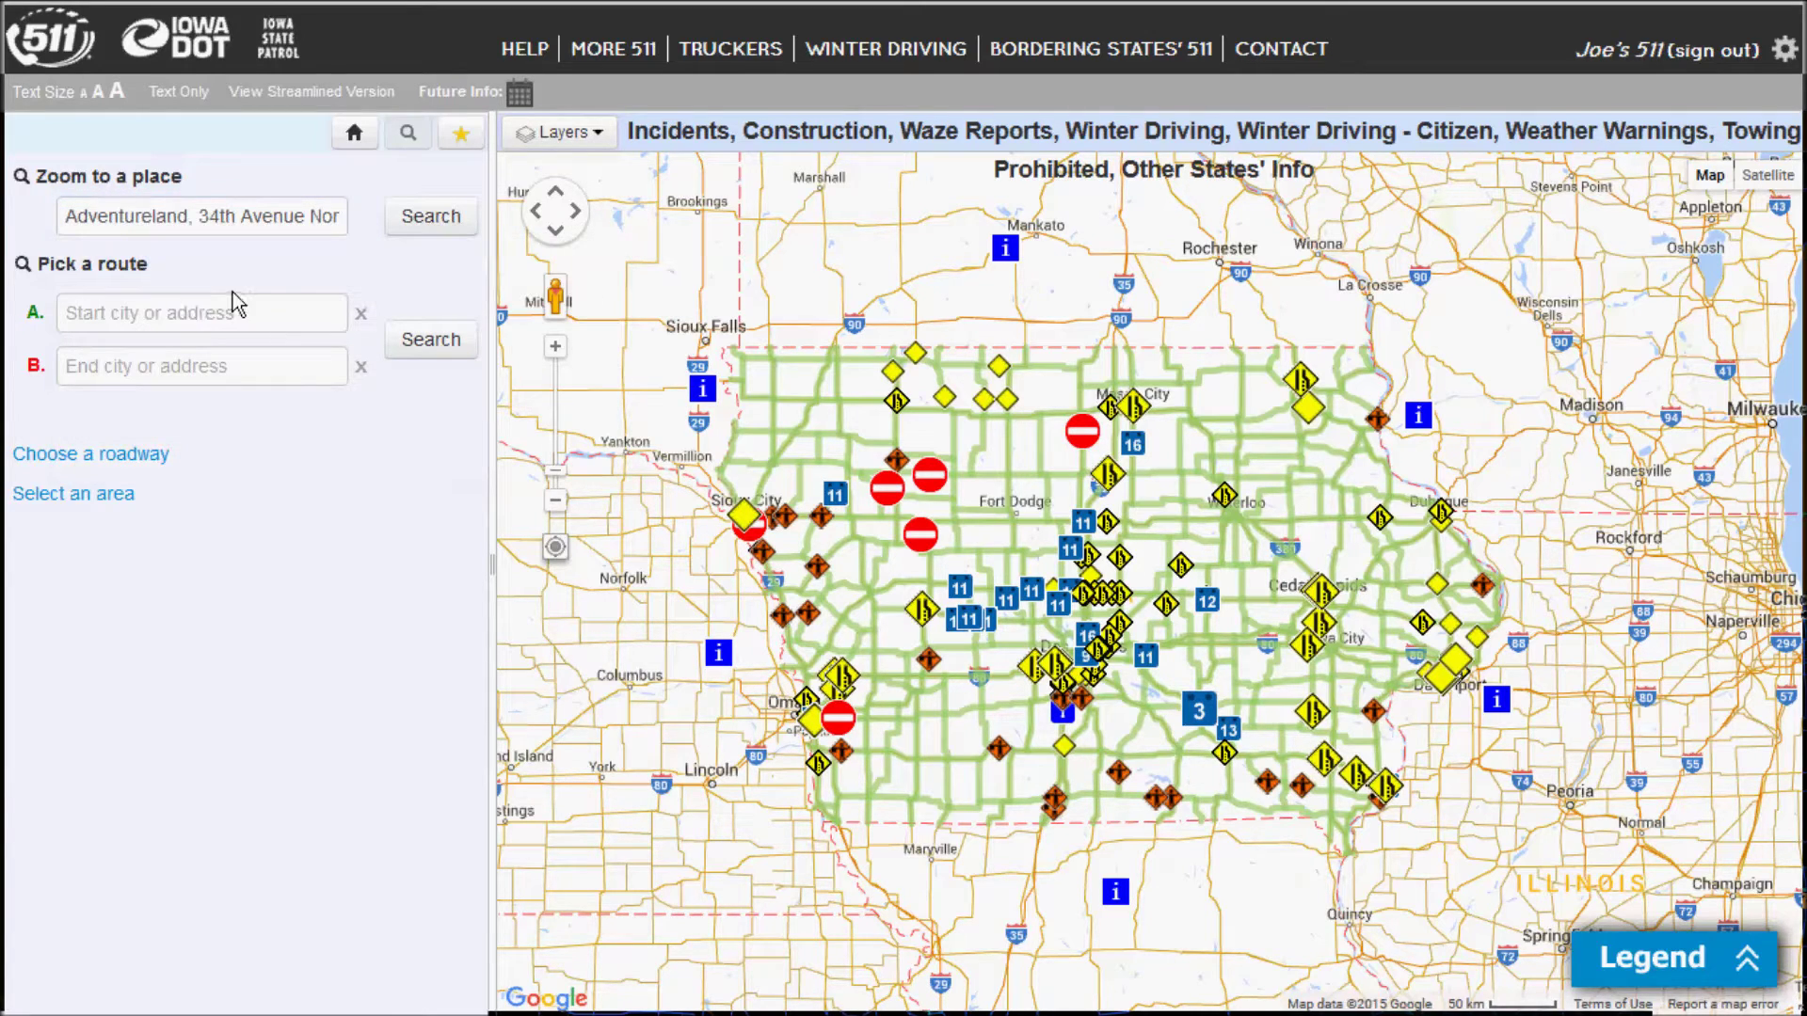
{"action": "left_click", "coordinate": [415, 223]}
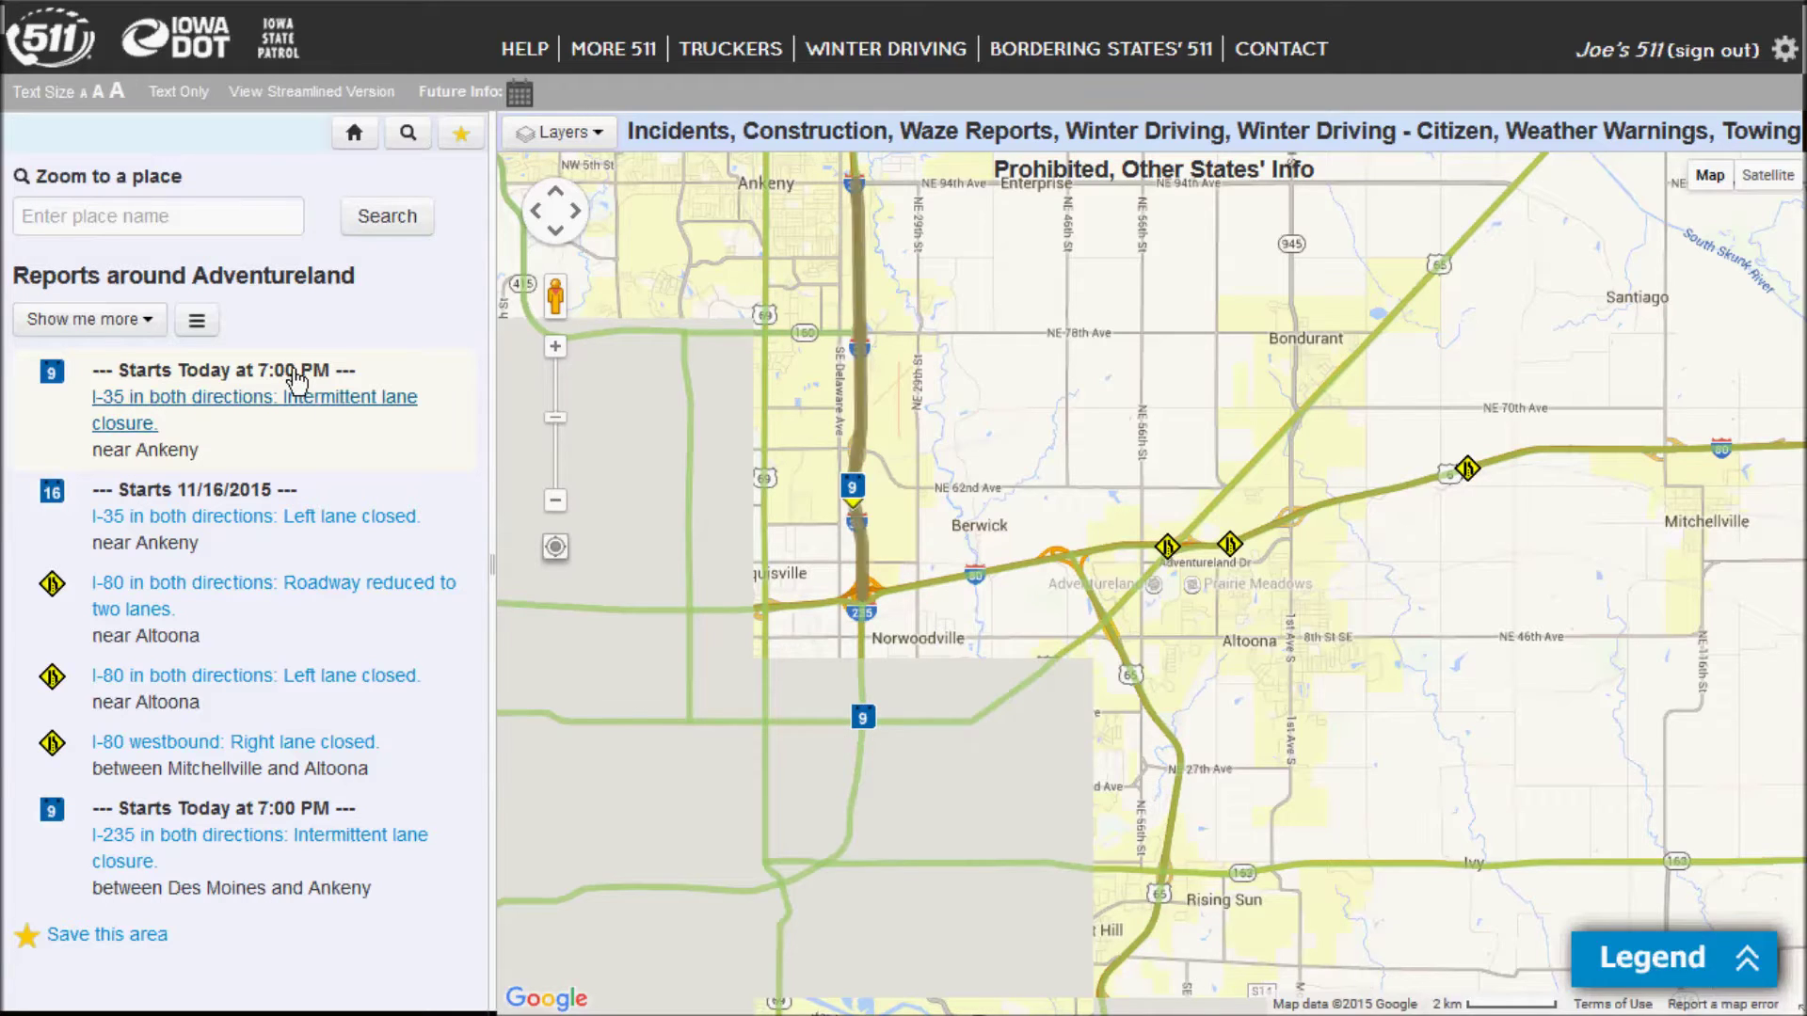
- Search a route with Mason City, IA as start and Waterloo, IA as end
{"action": "left_click", "coordinate": [406, 141]}
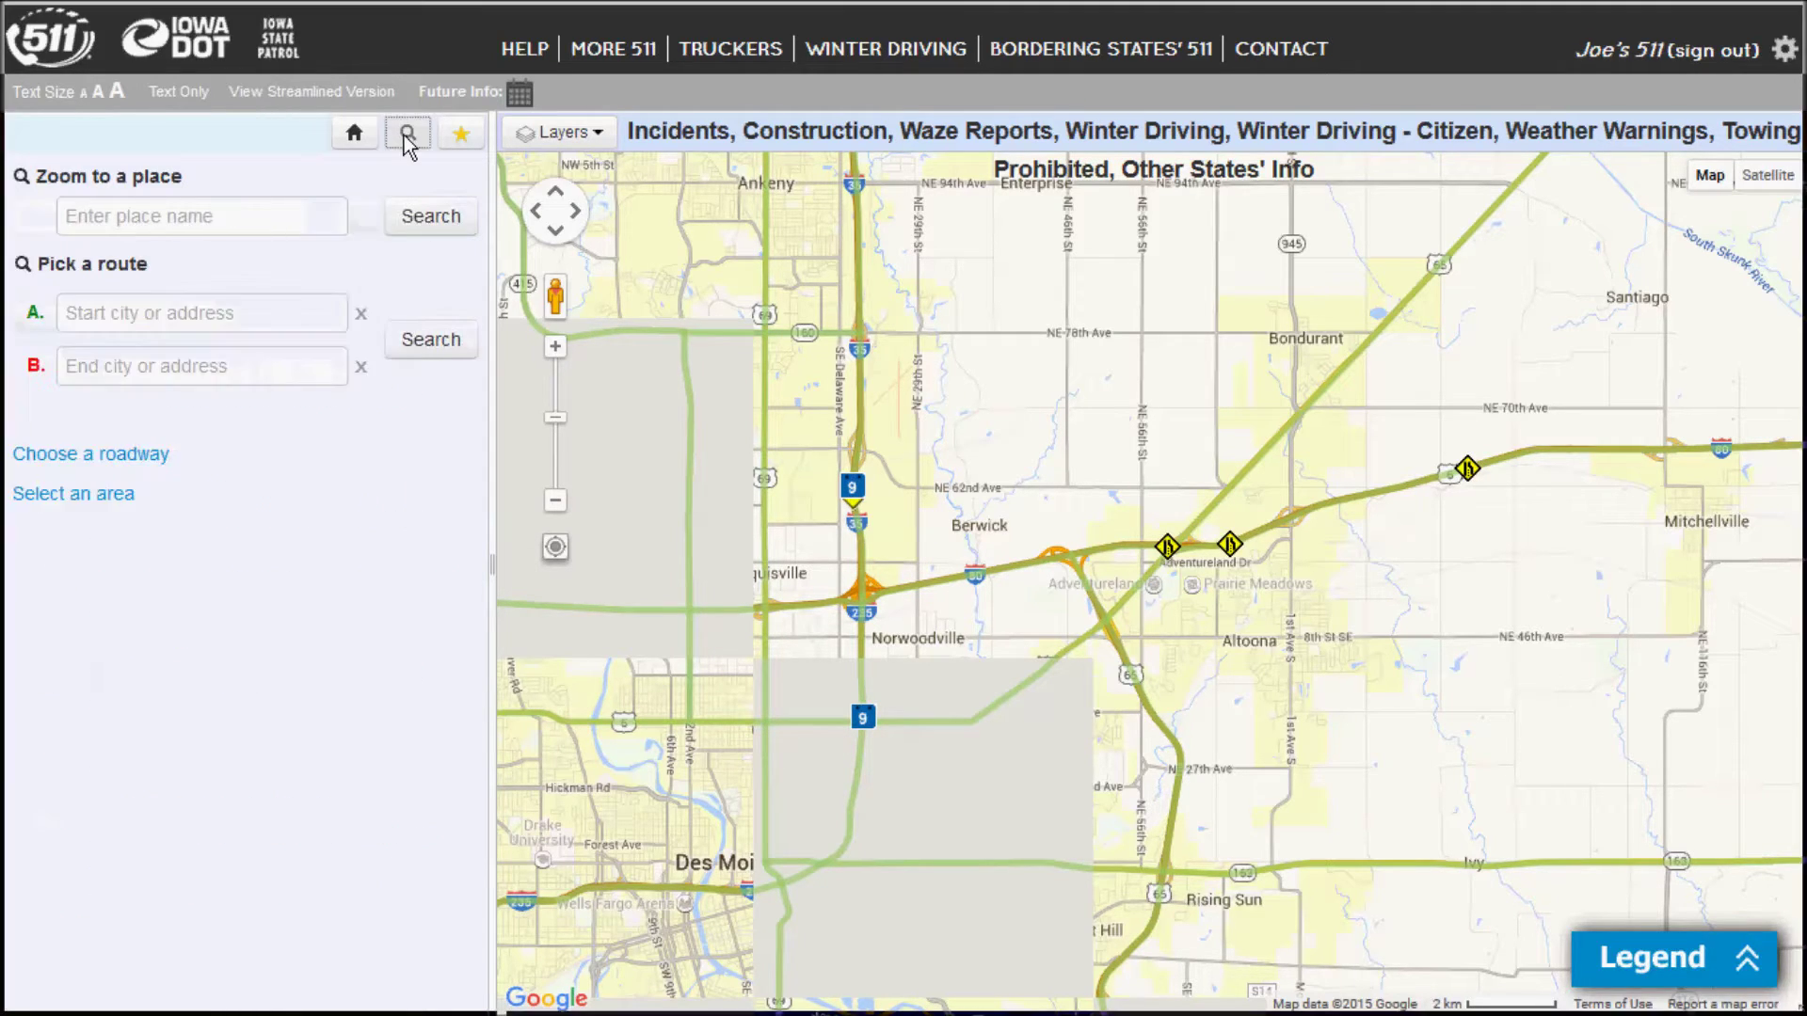
{"action": "left_click", "coordinate": [251, 313]}
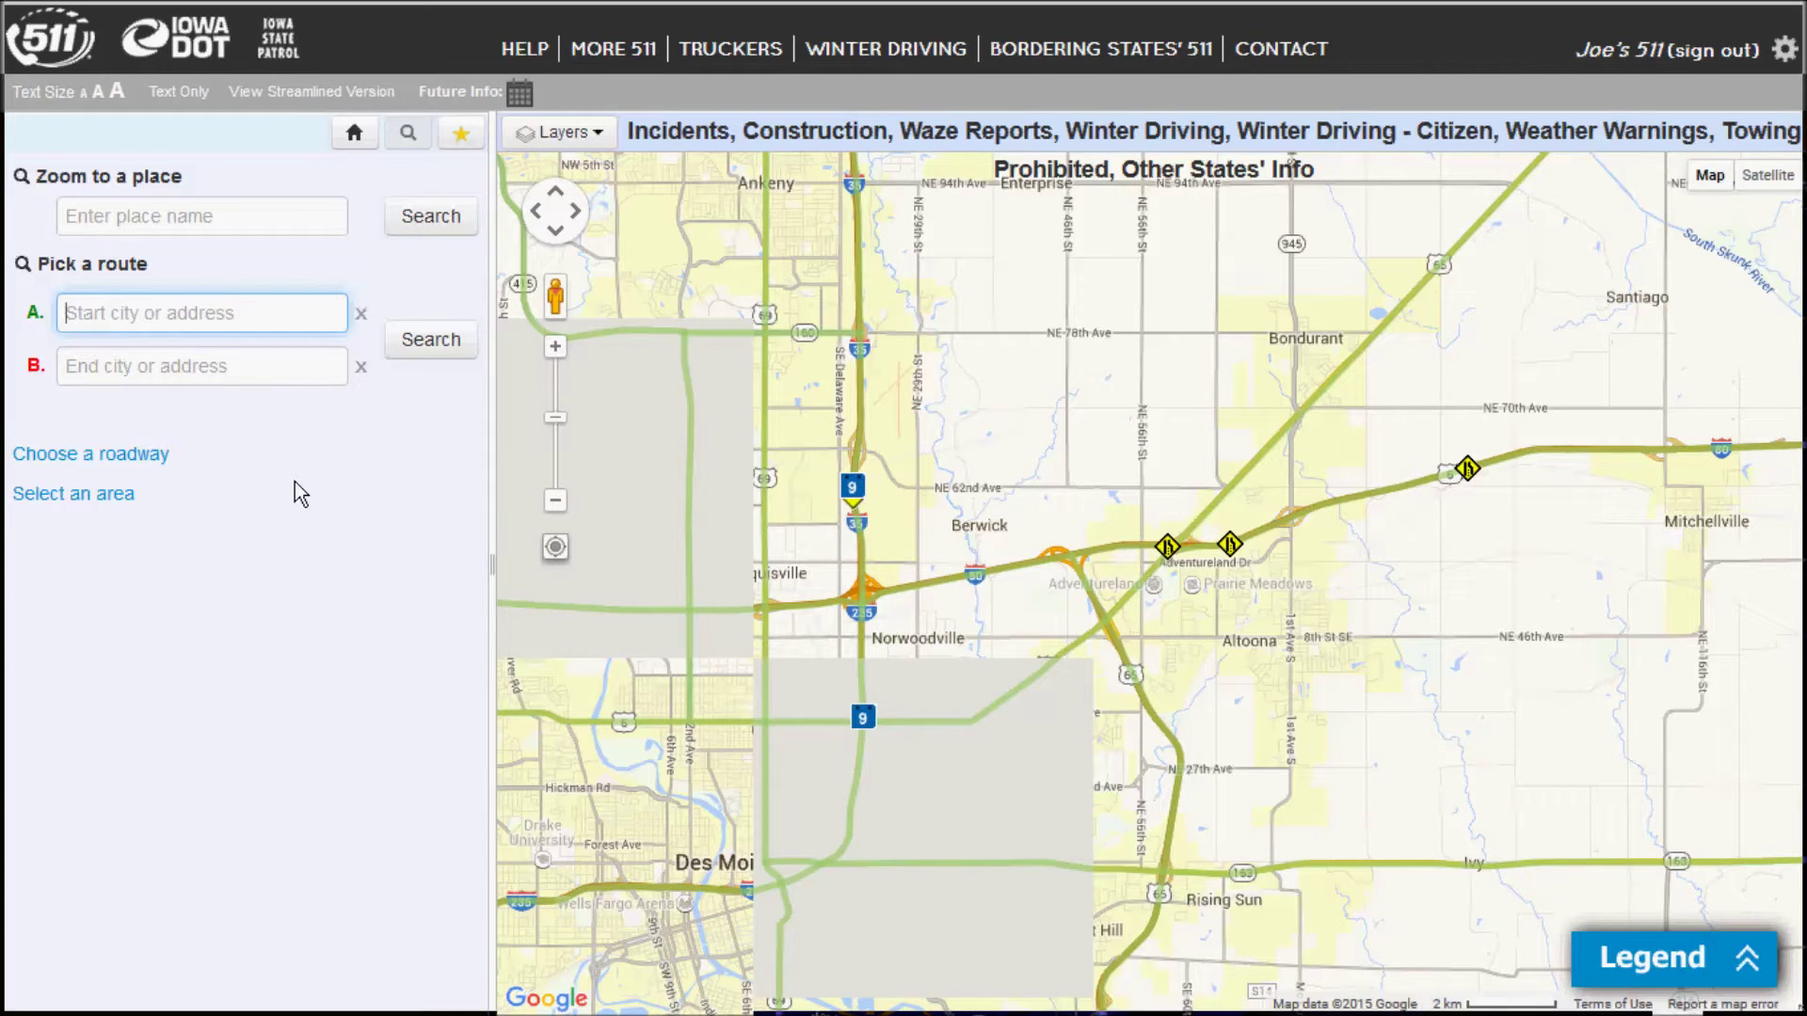
{"action": "type", "text": "M"}
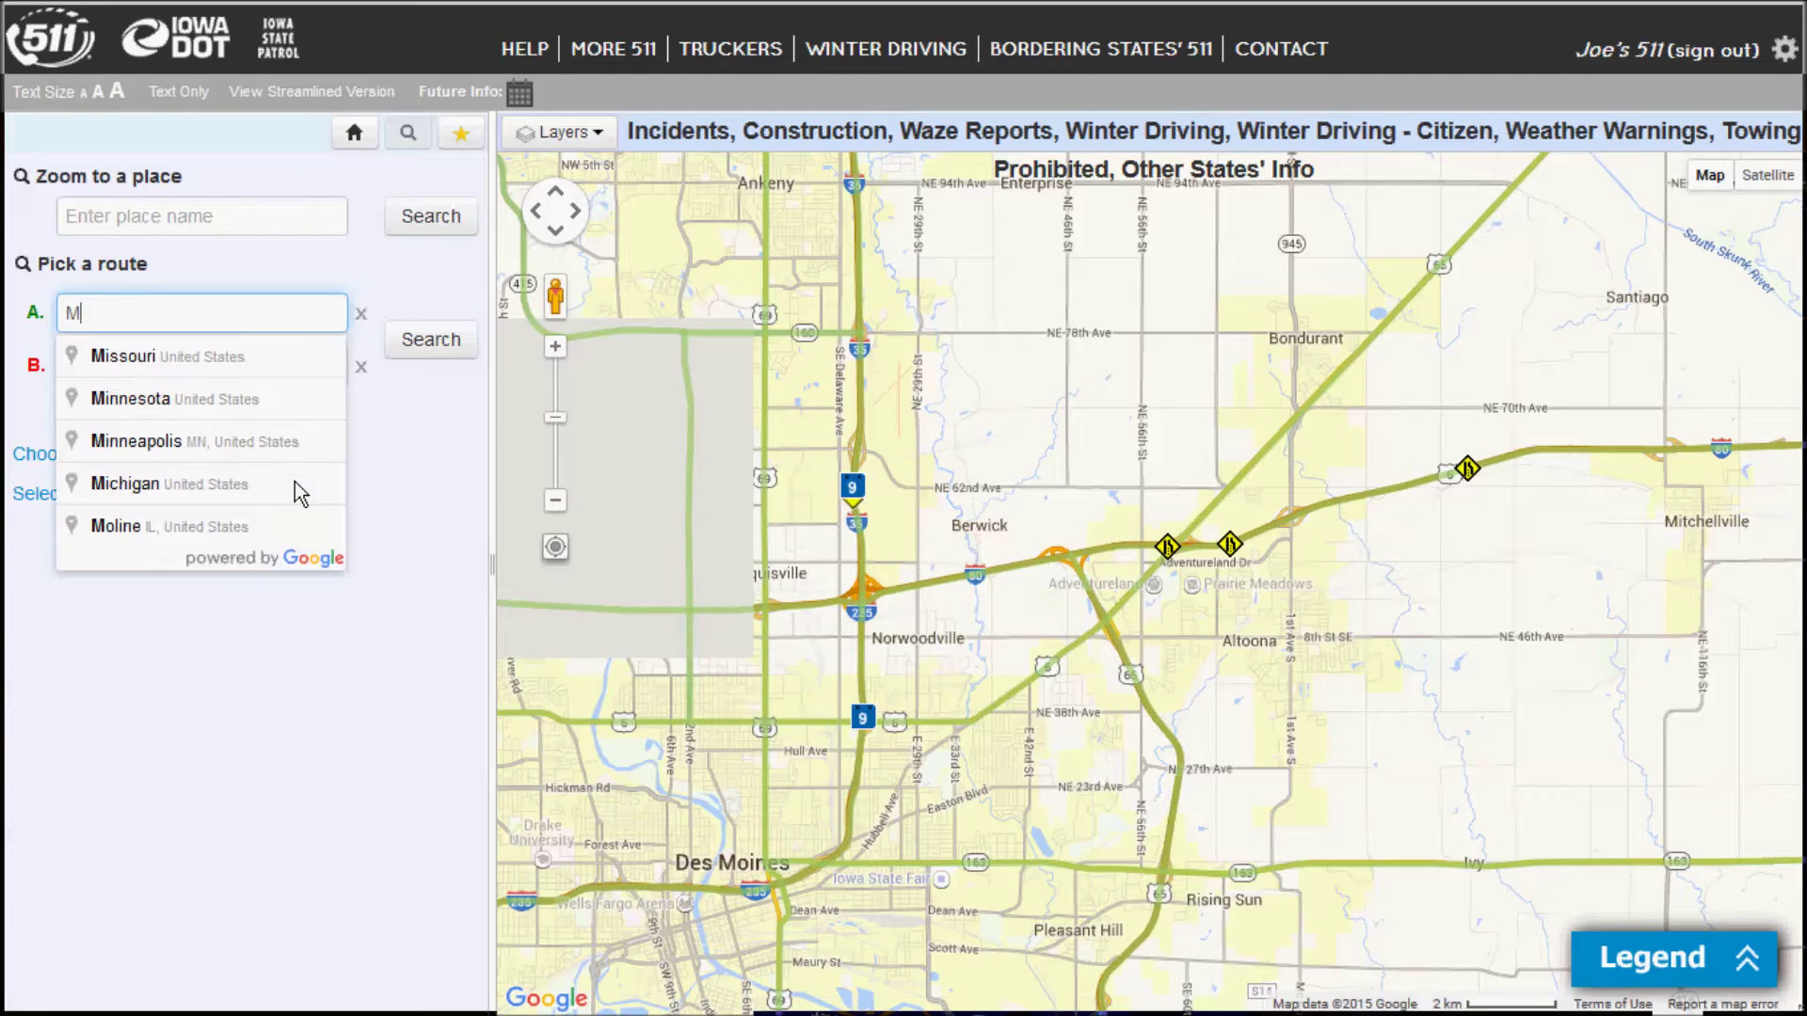
{"action": "type", "text": "ason"}
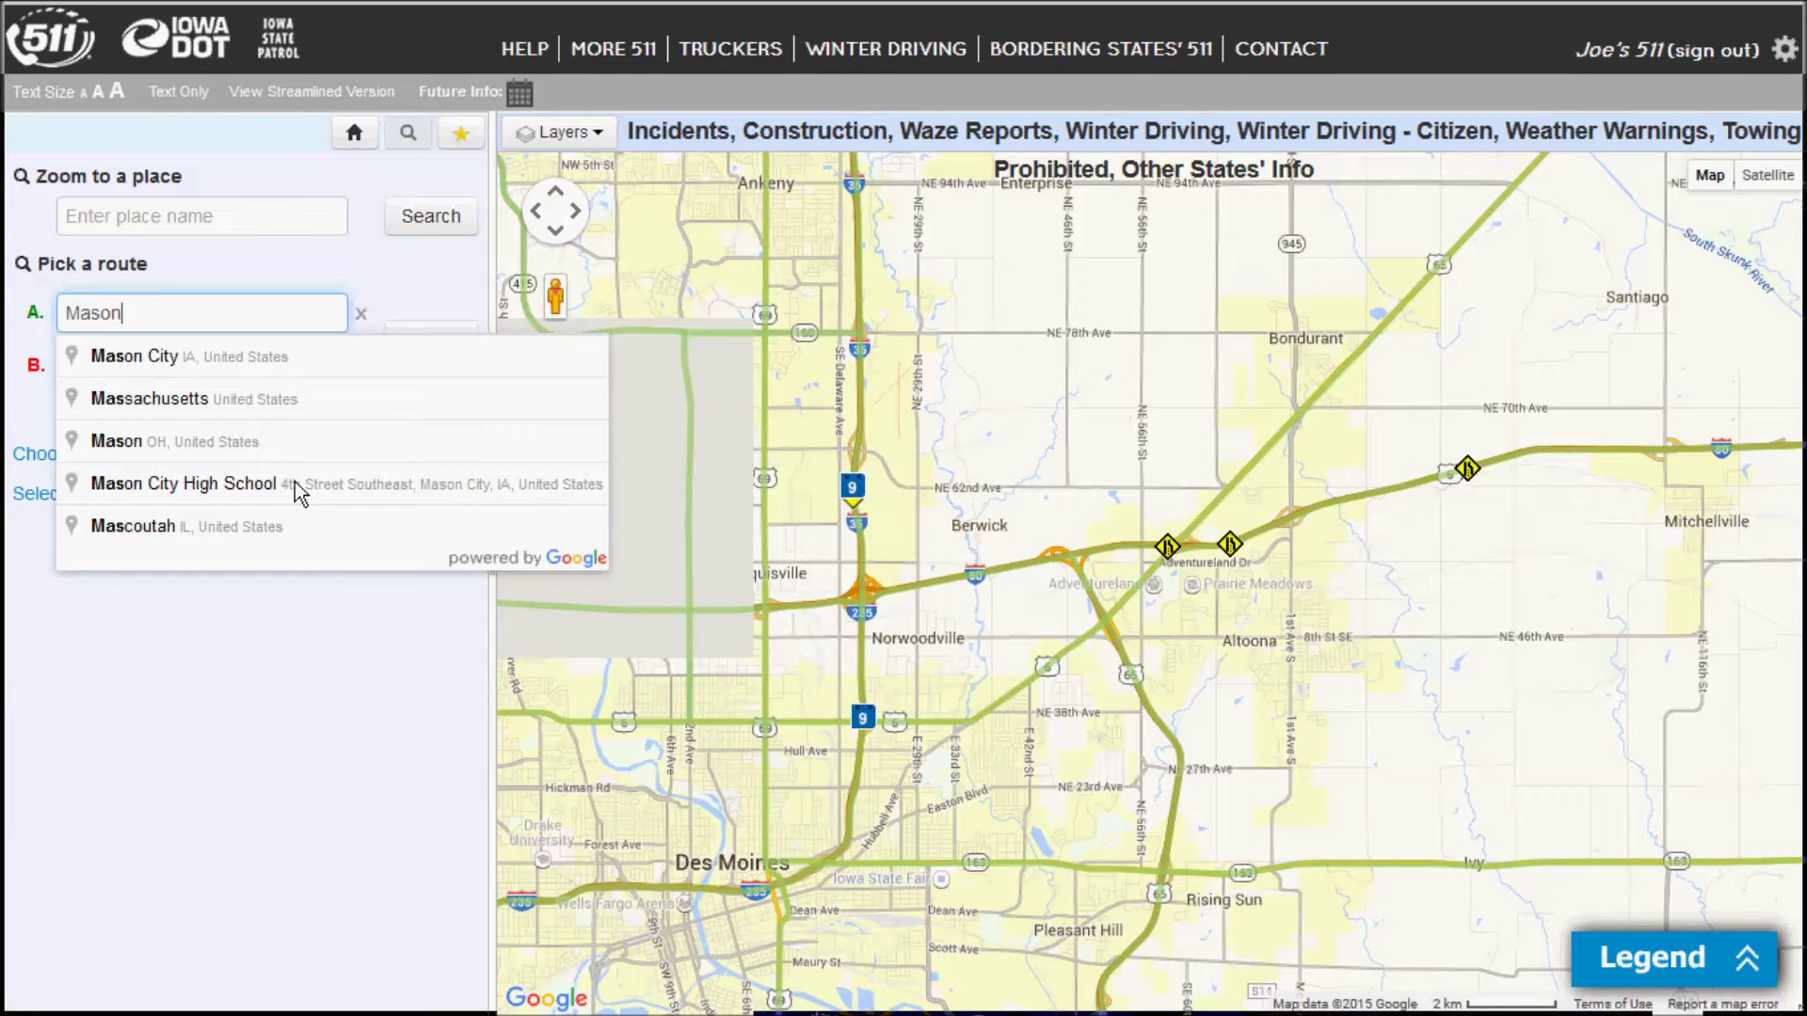
{"action": "left_click", "coordinate": [208, 356]}
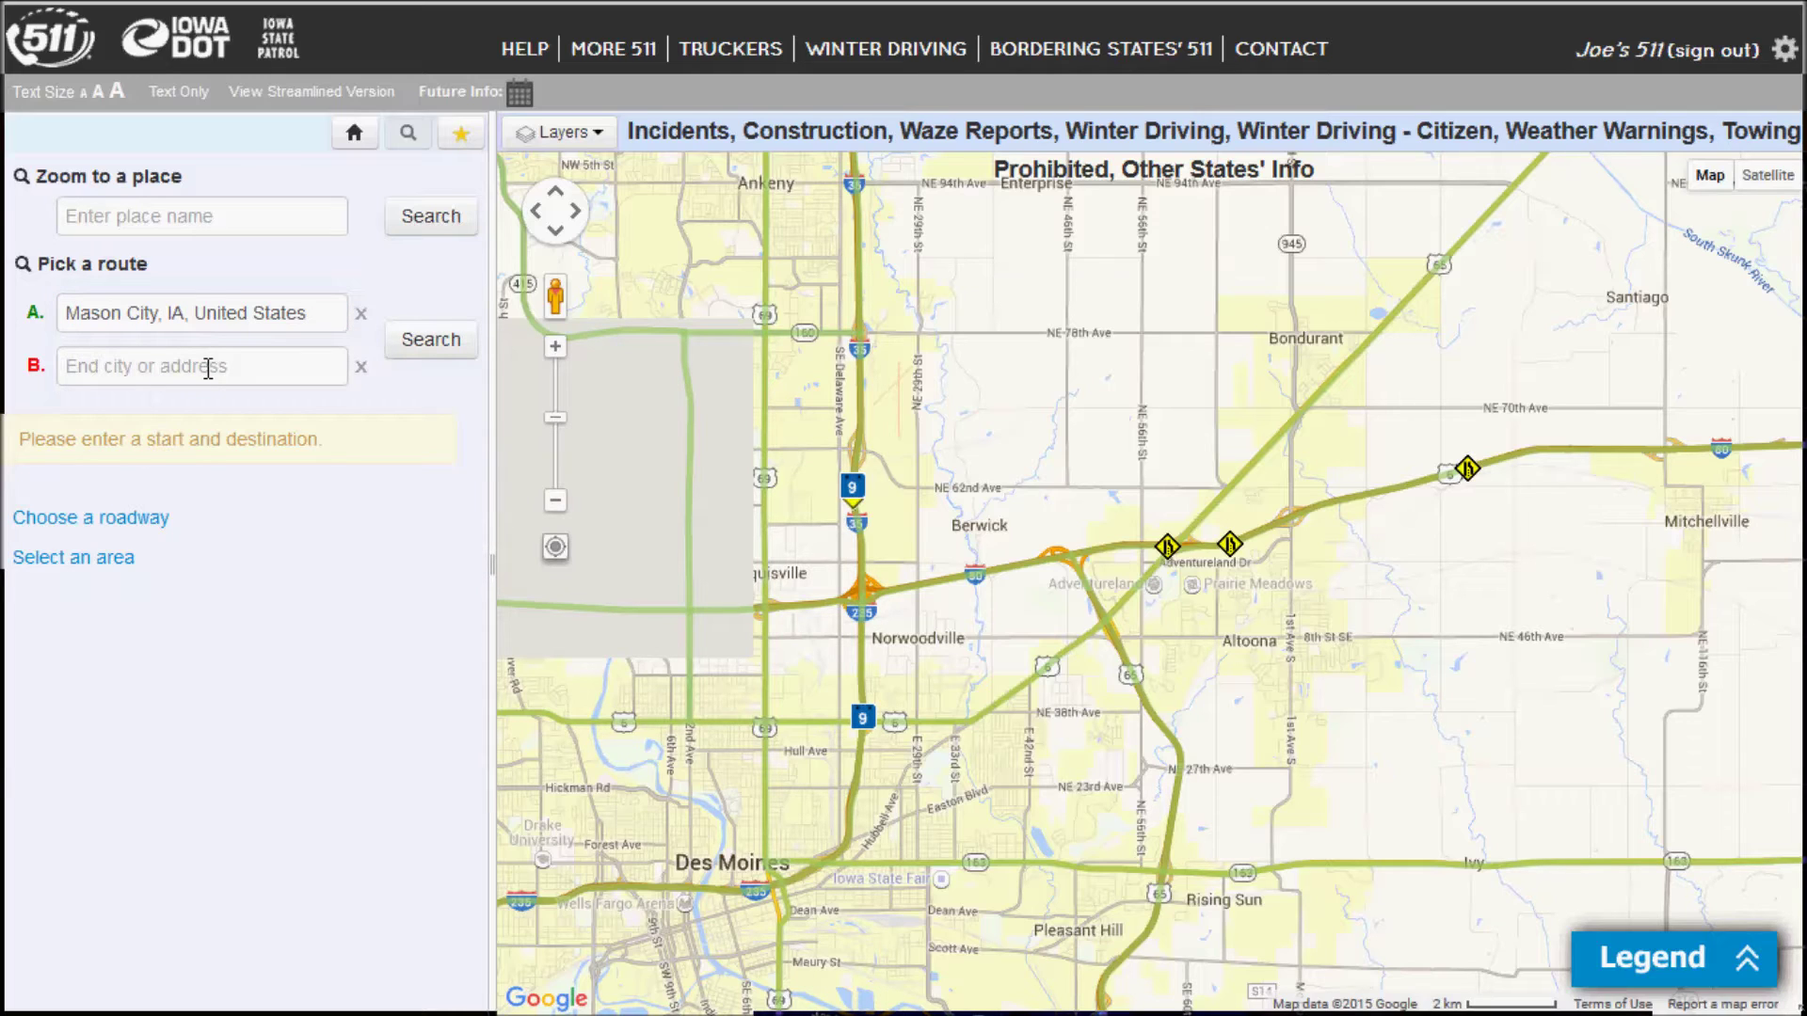
{"action": "left_click", "coordinate": [208, 367]}
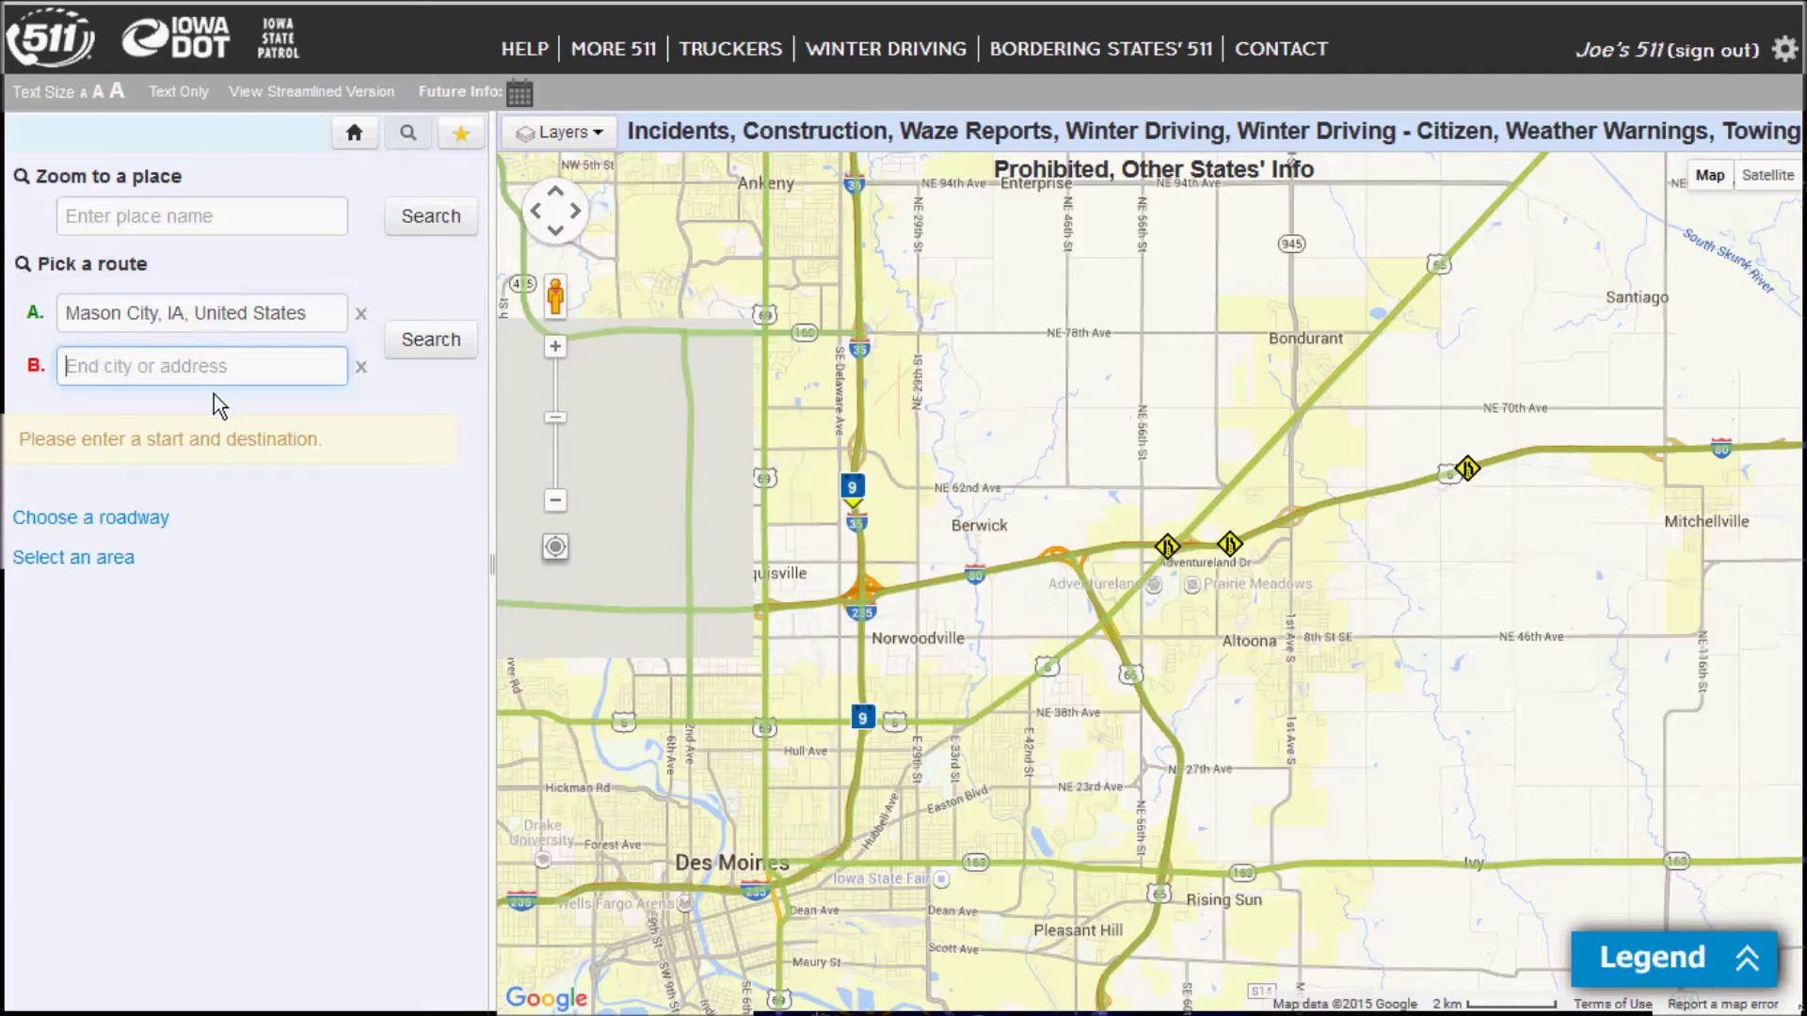
{"action": "type", "text": "Waterloo"}
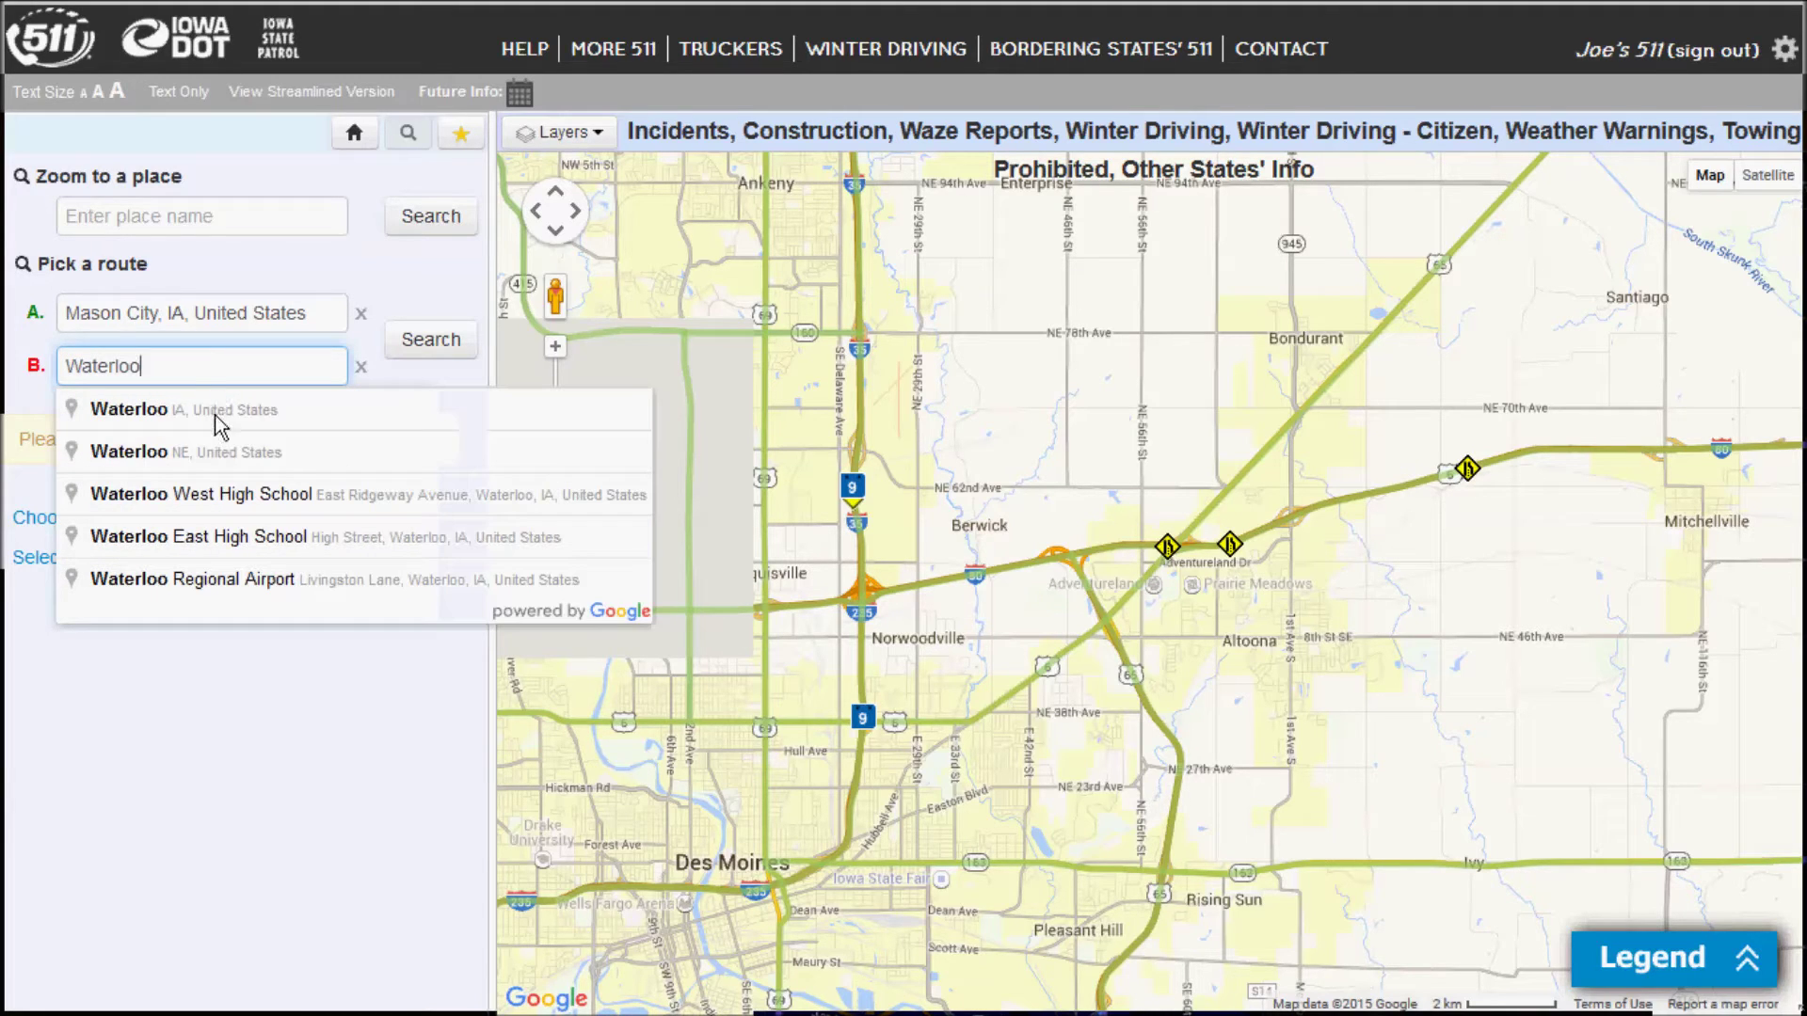
{"action": "left_click", "coordinate": [215, 411]}
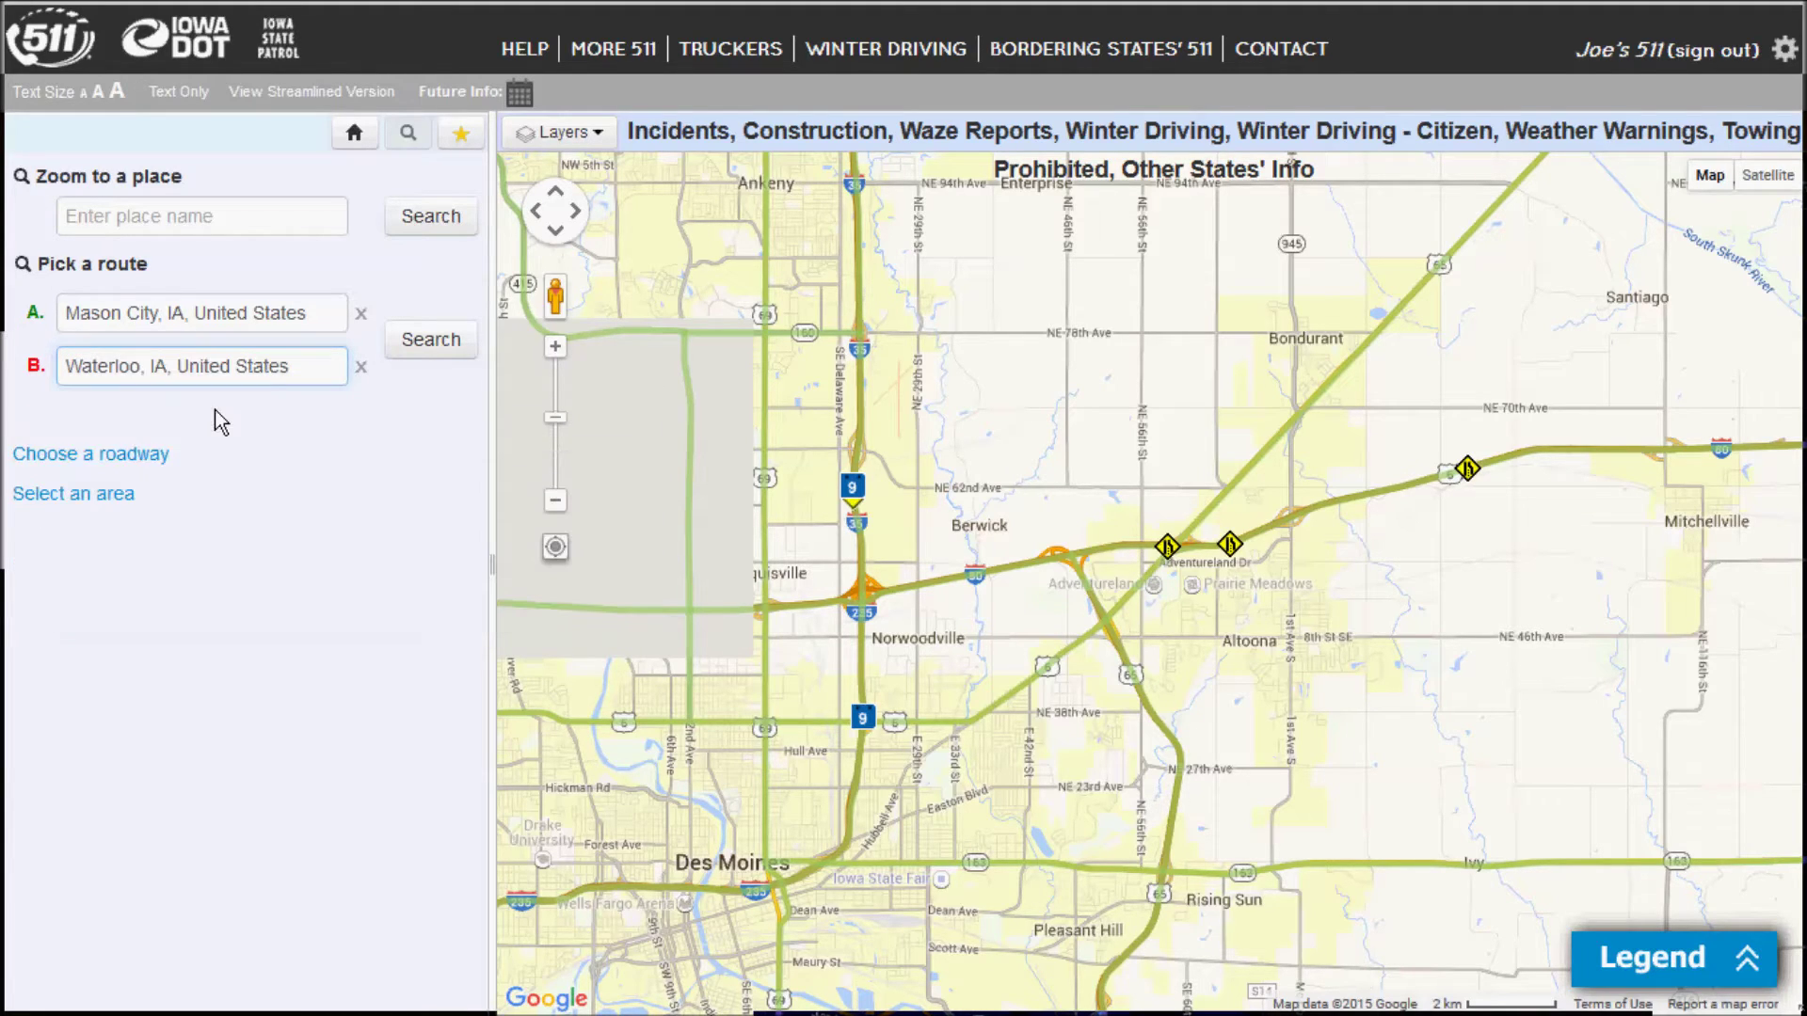
{"action": "left_click", "coordinate": [431, 341]}
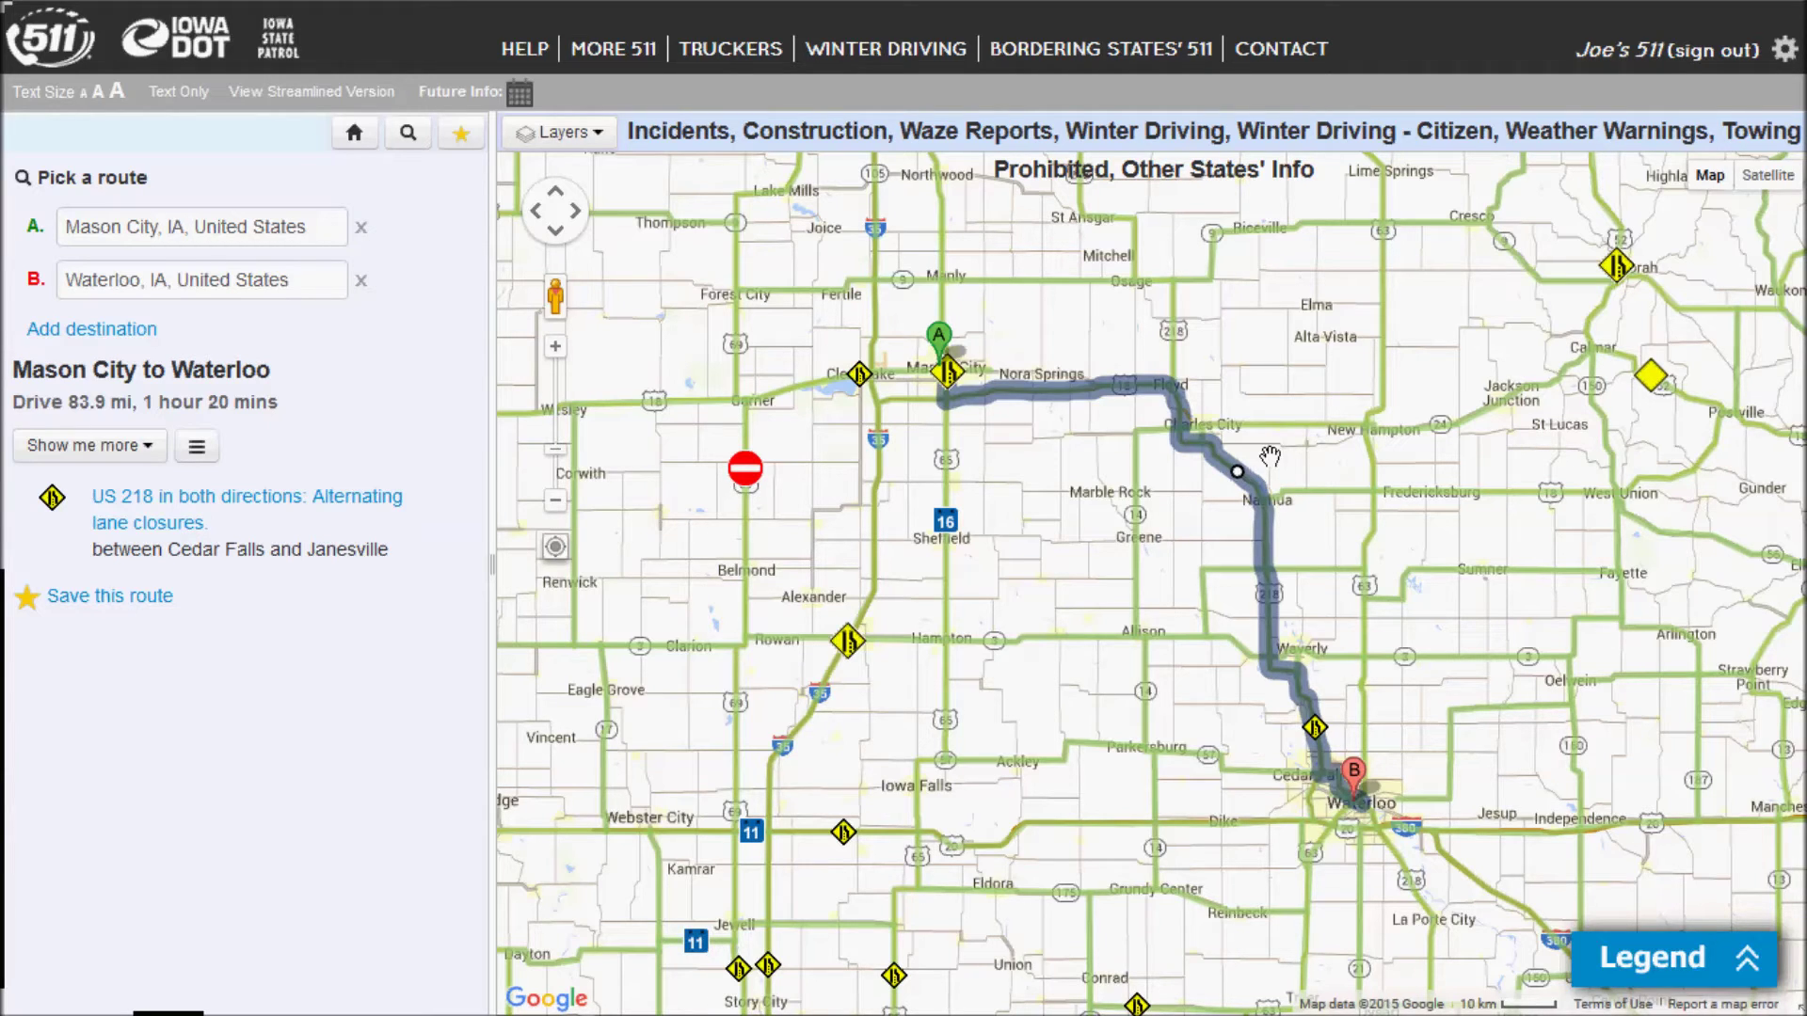
- Drag the route through New Hampton via US 63 and save it under the suggested name 'Mason City to Waterloo'
{"action": "left_click_drag", "start_coordinate": [1237, 471], "coordinate": [1366, 425]}
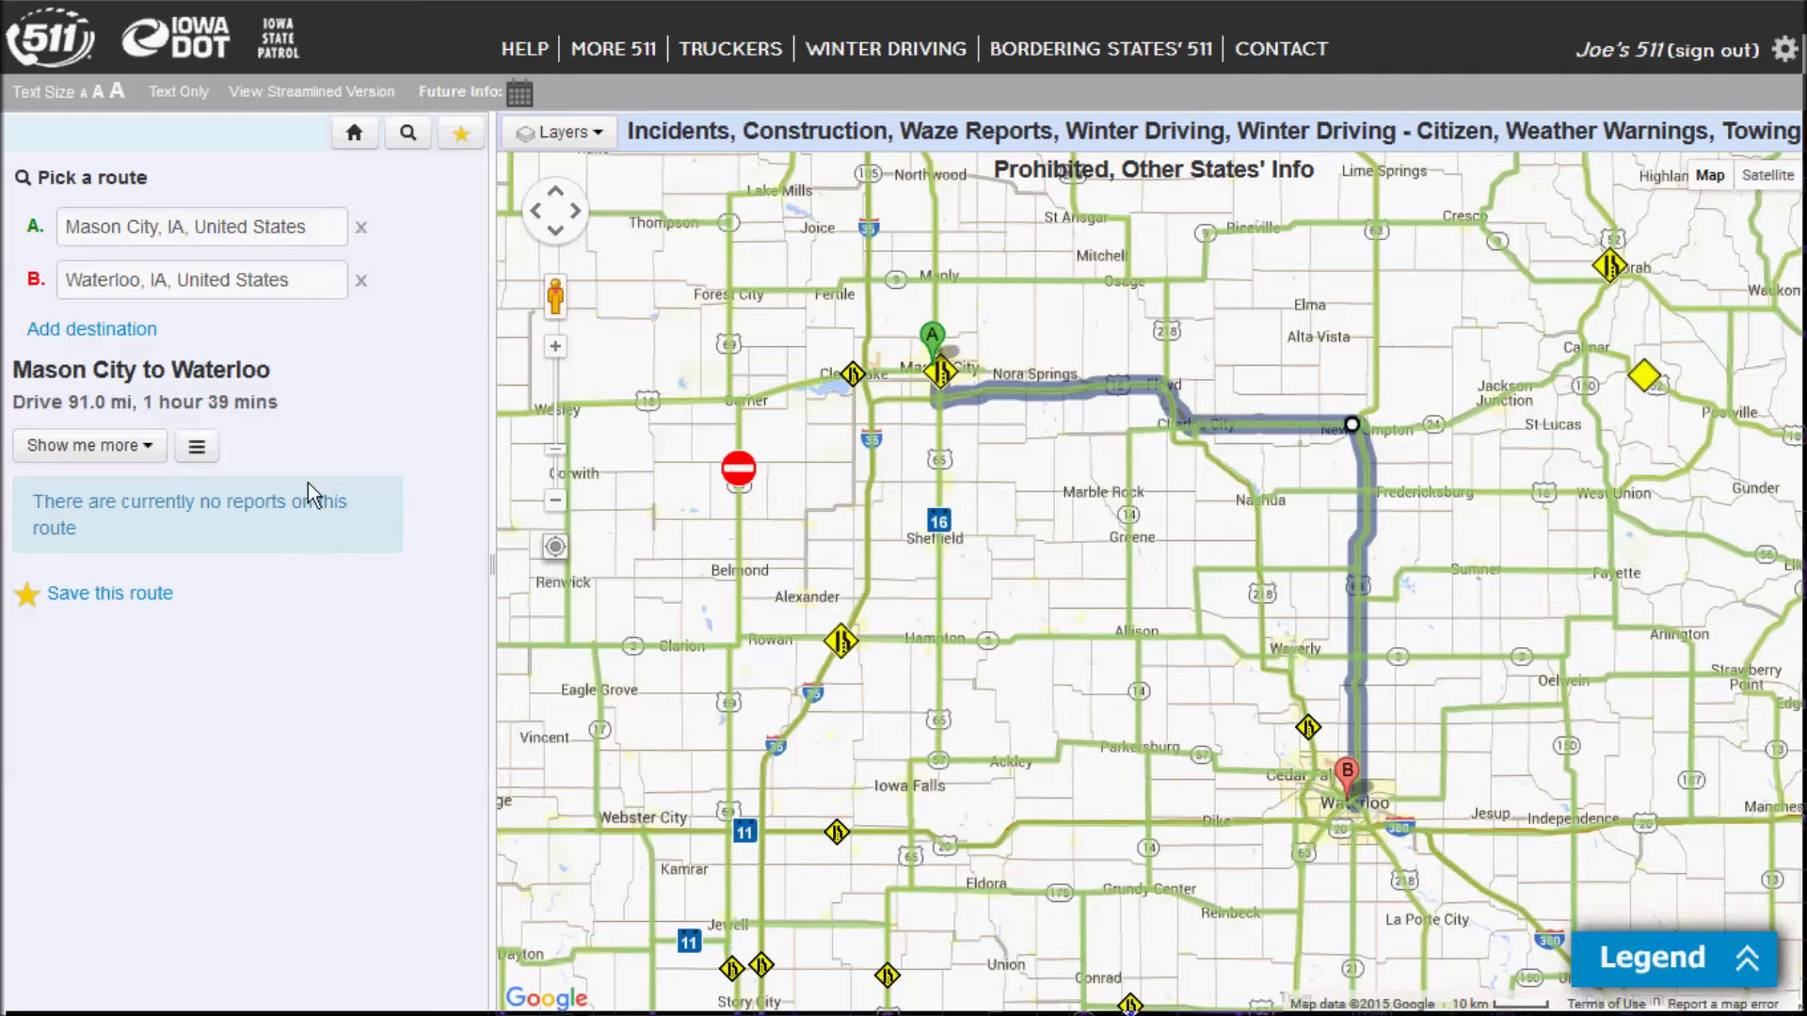
{"action": "left_click", "coordinate": [95, 595]}
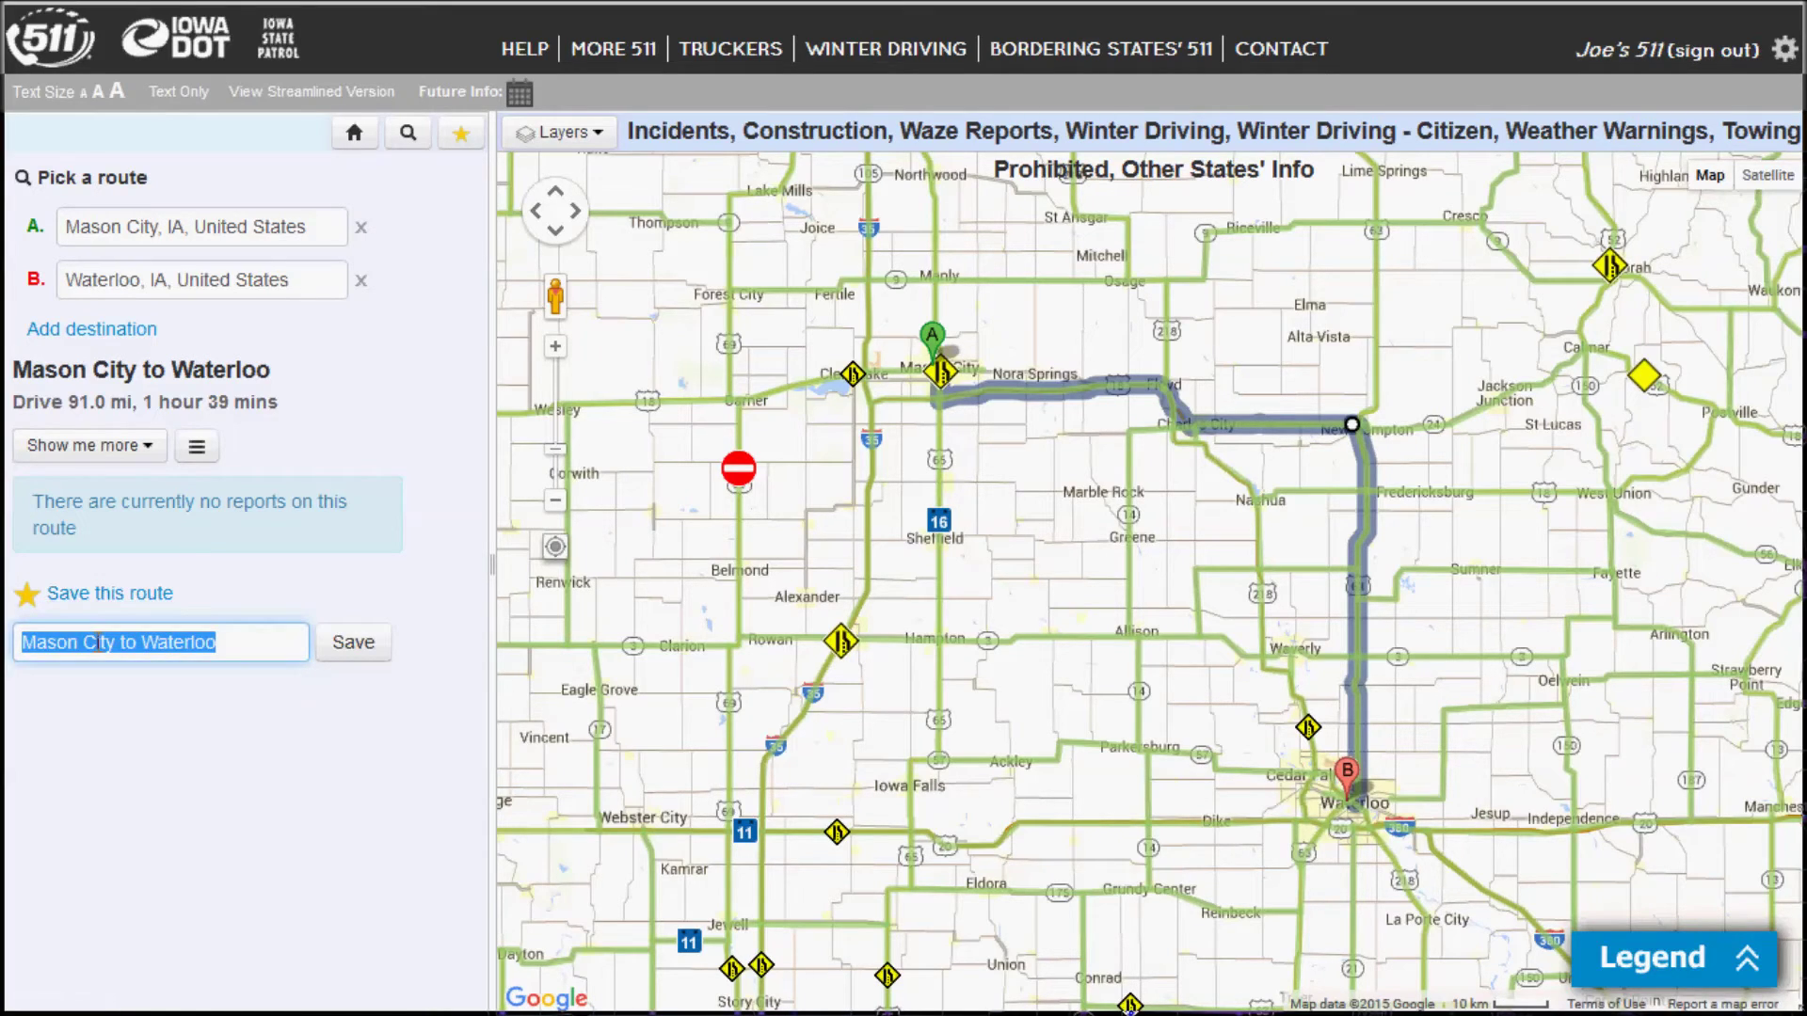
{"action": "left_click", "coordinate": [228, 649]}
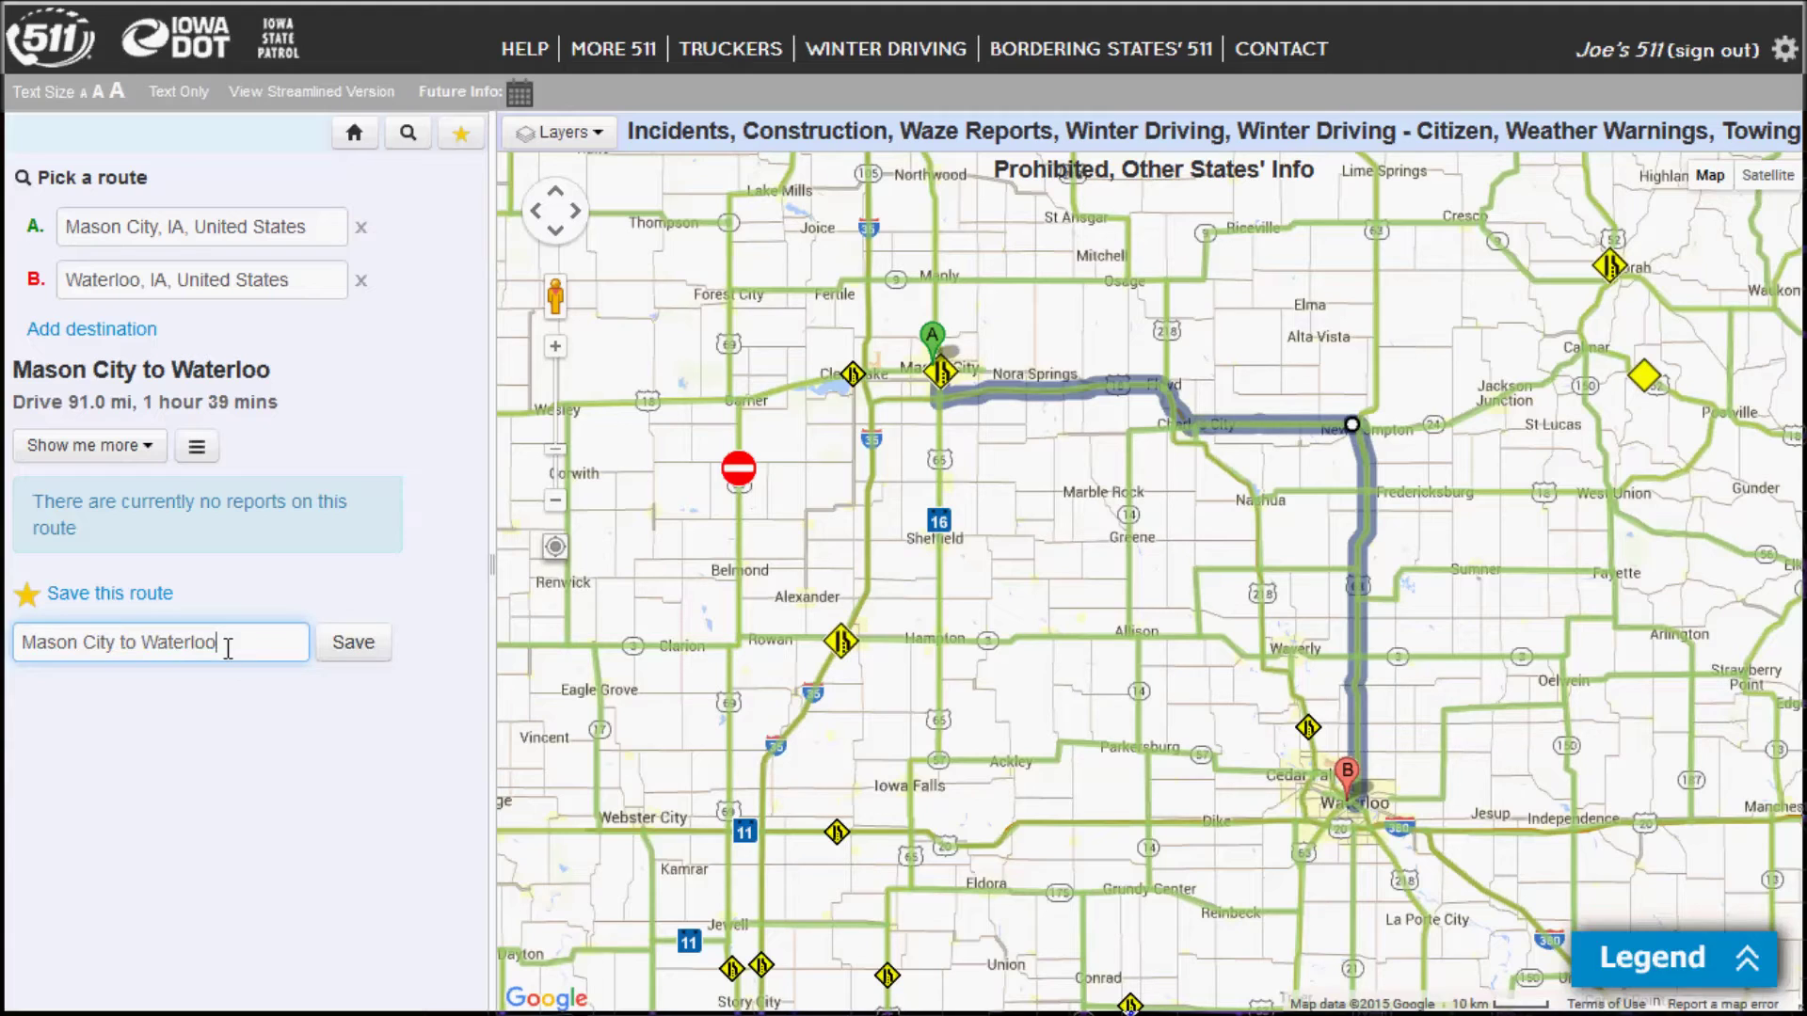
{"action": "left_click", "coordinate": [353, 650]}
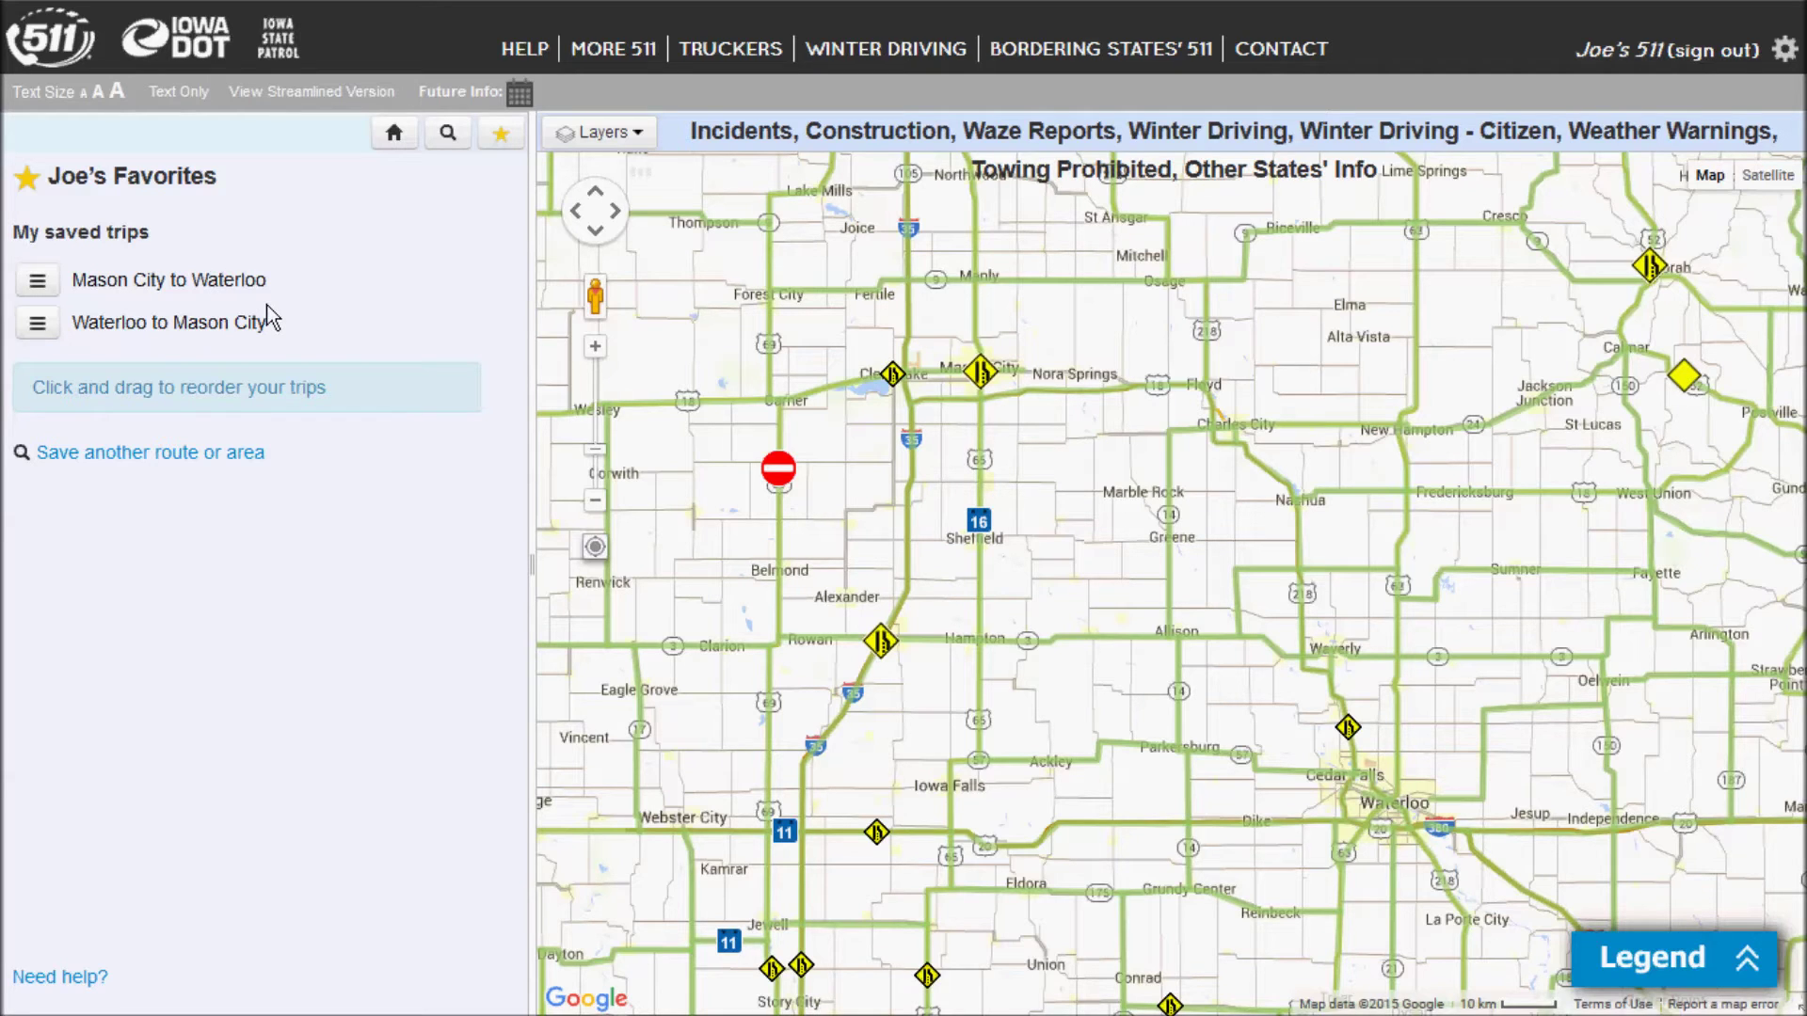
{"action": "left_click", "coordinate": [212, 282]}
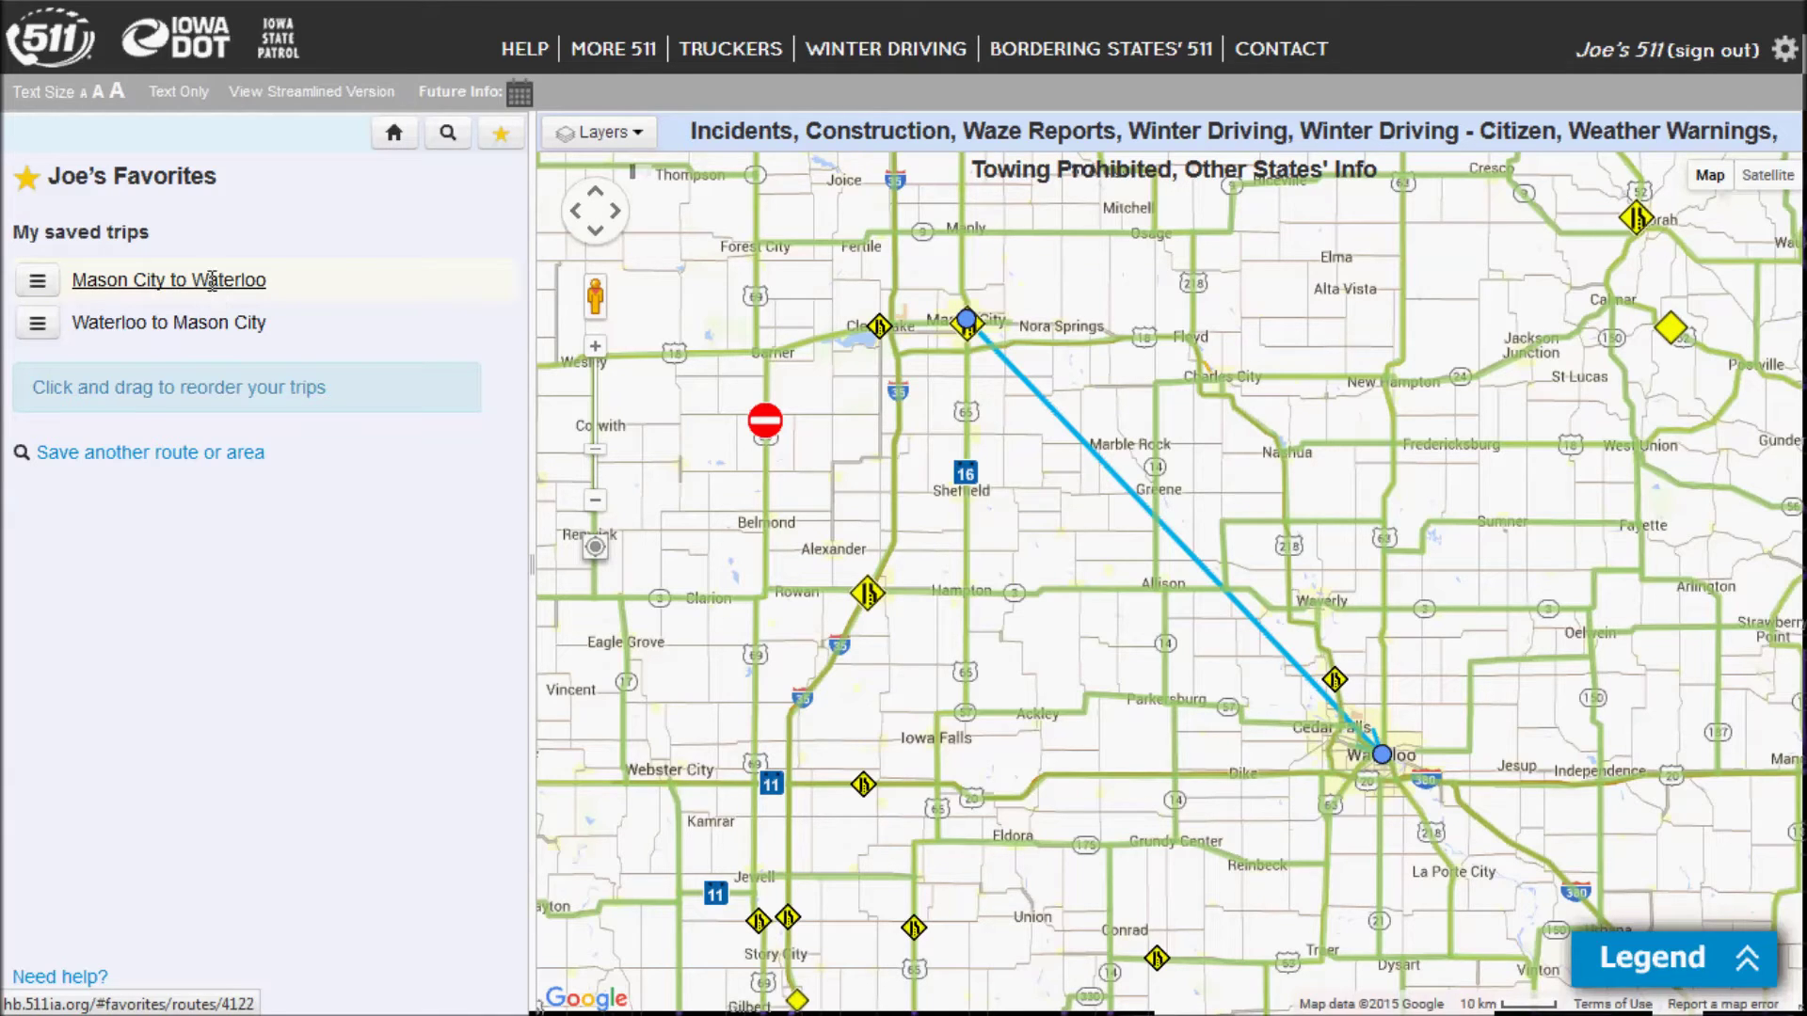
{"action": "left_click", "coordinate": [212, 282]}
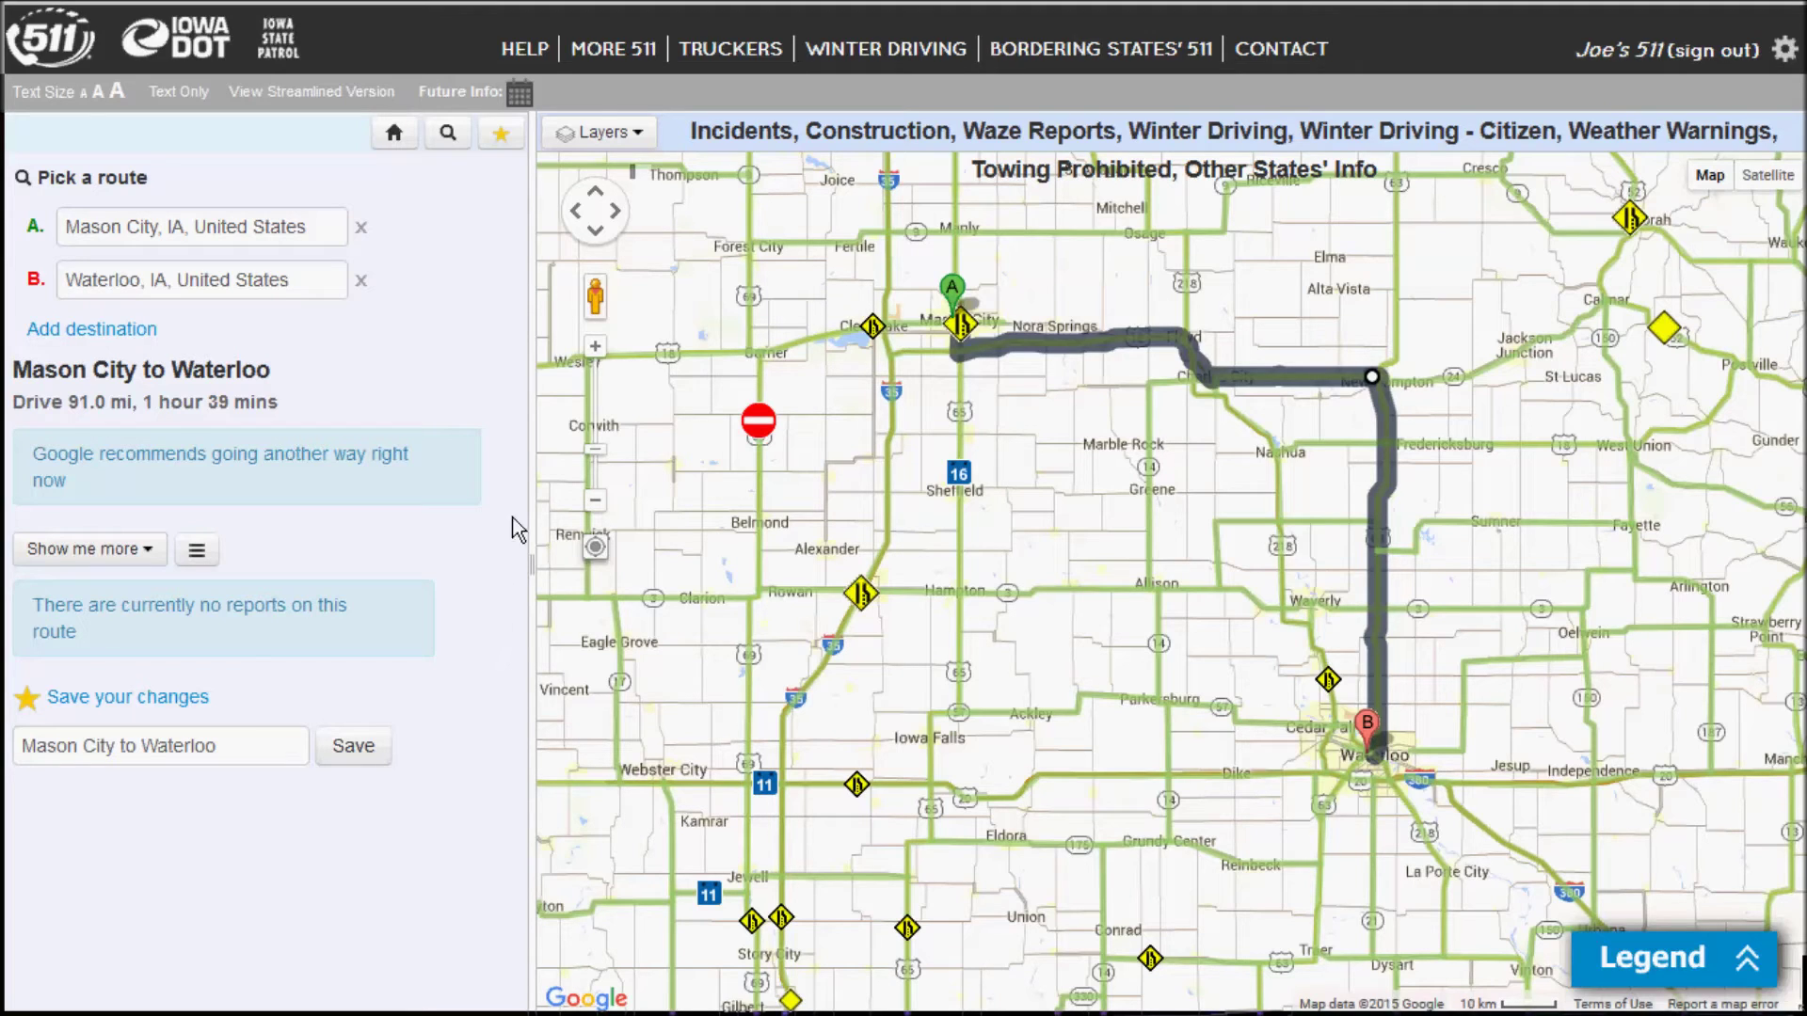
{"action": "left_click", "coordinate": [496, 139]}
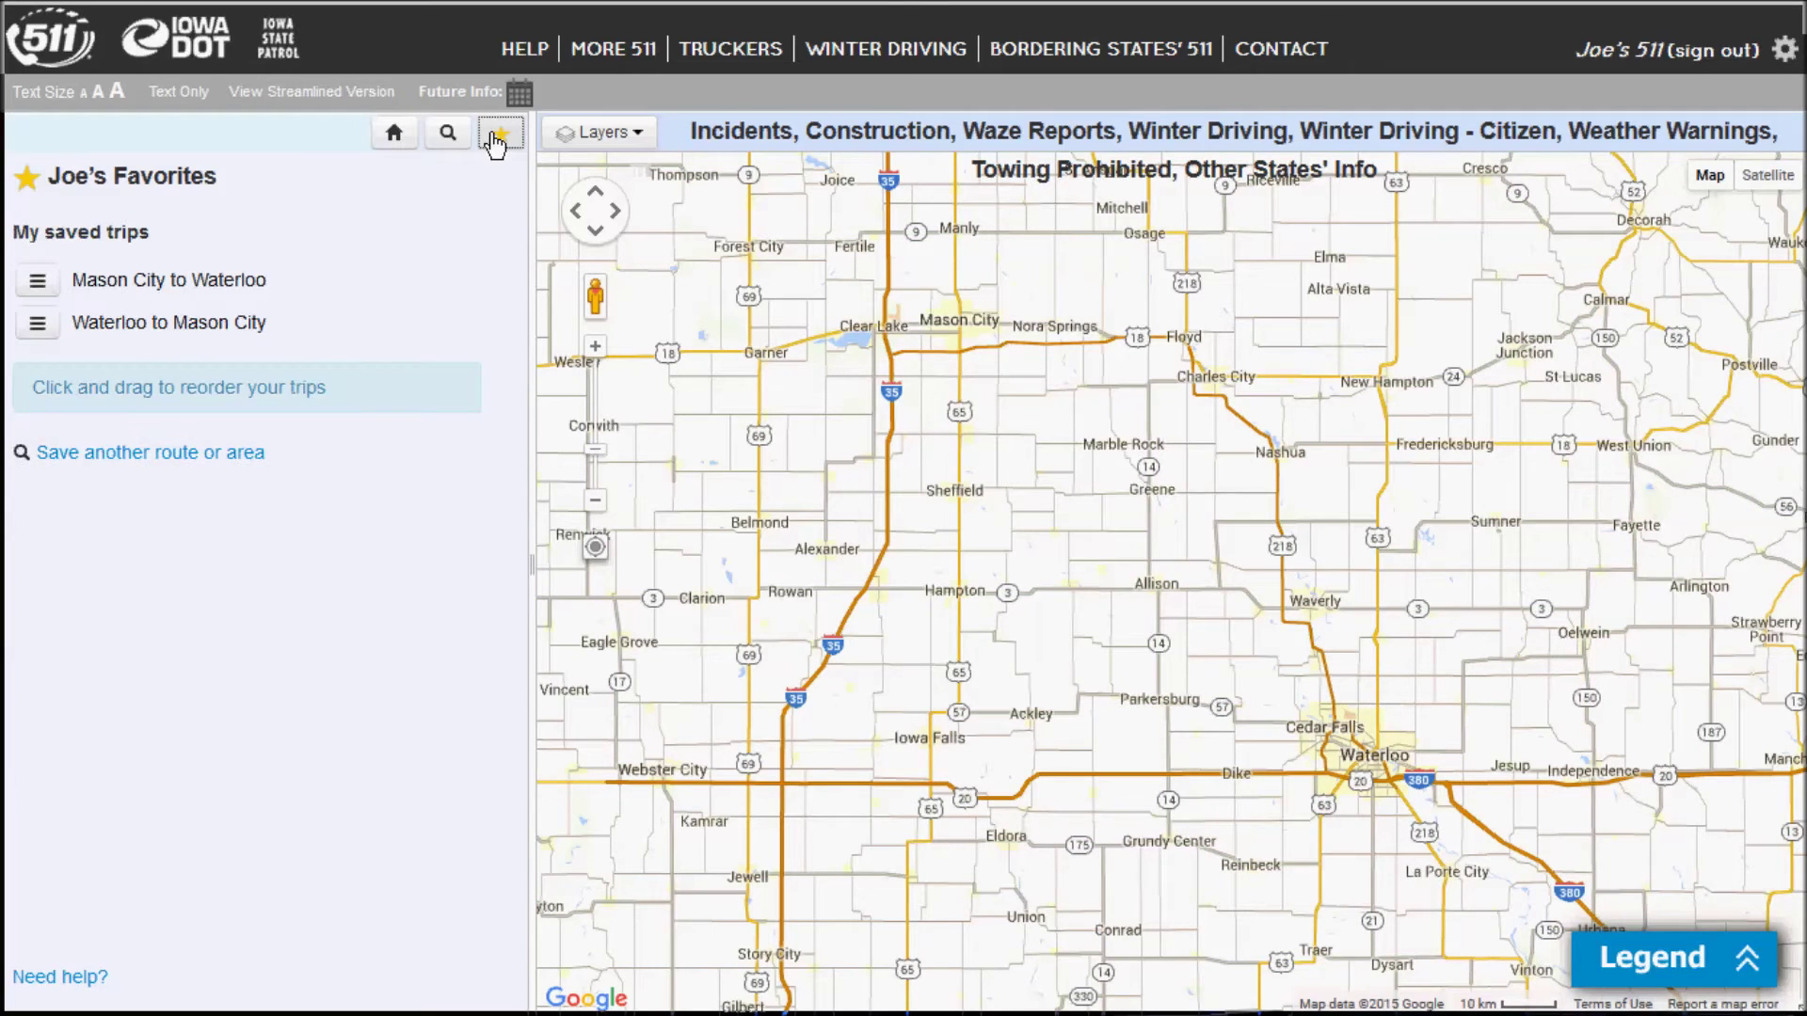
- Edit the saved Mason City to Waterloo trip, moving its waypoint from New Hampton to Nashua, and save
{"action": "left_click", "coordinate": [197, 283]}
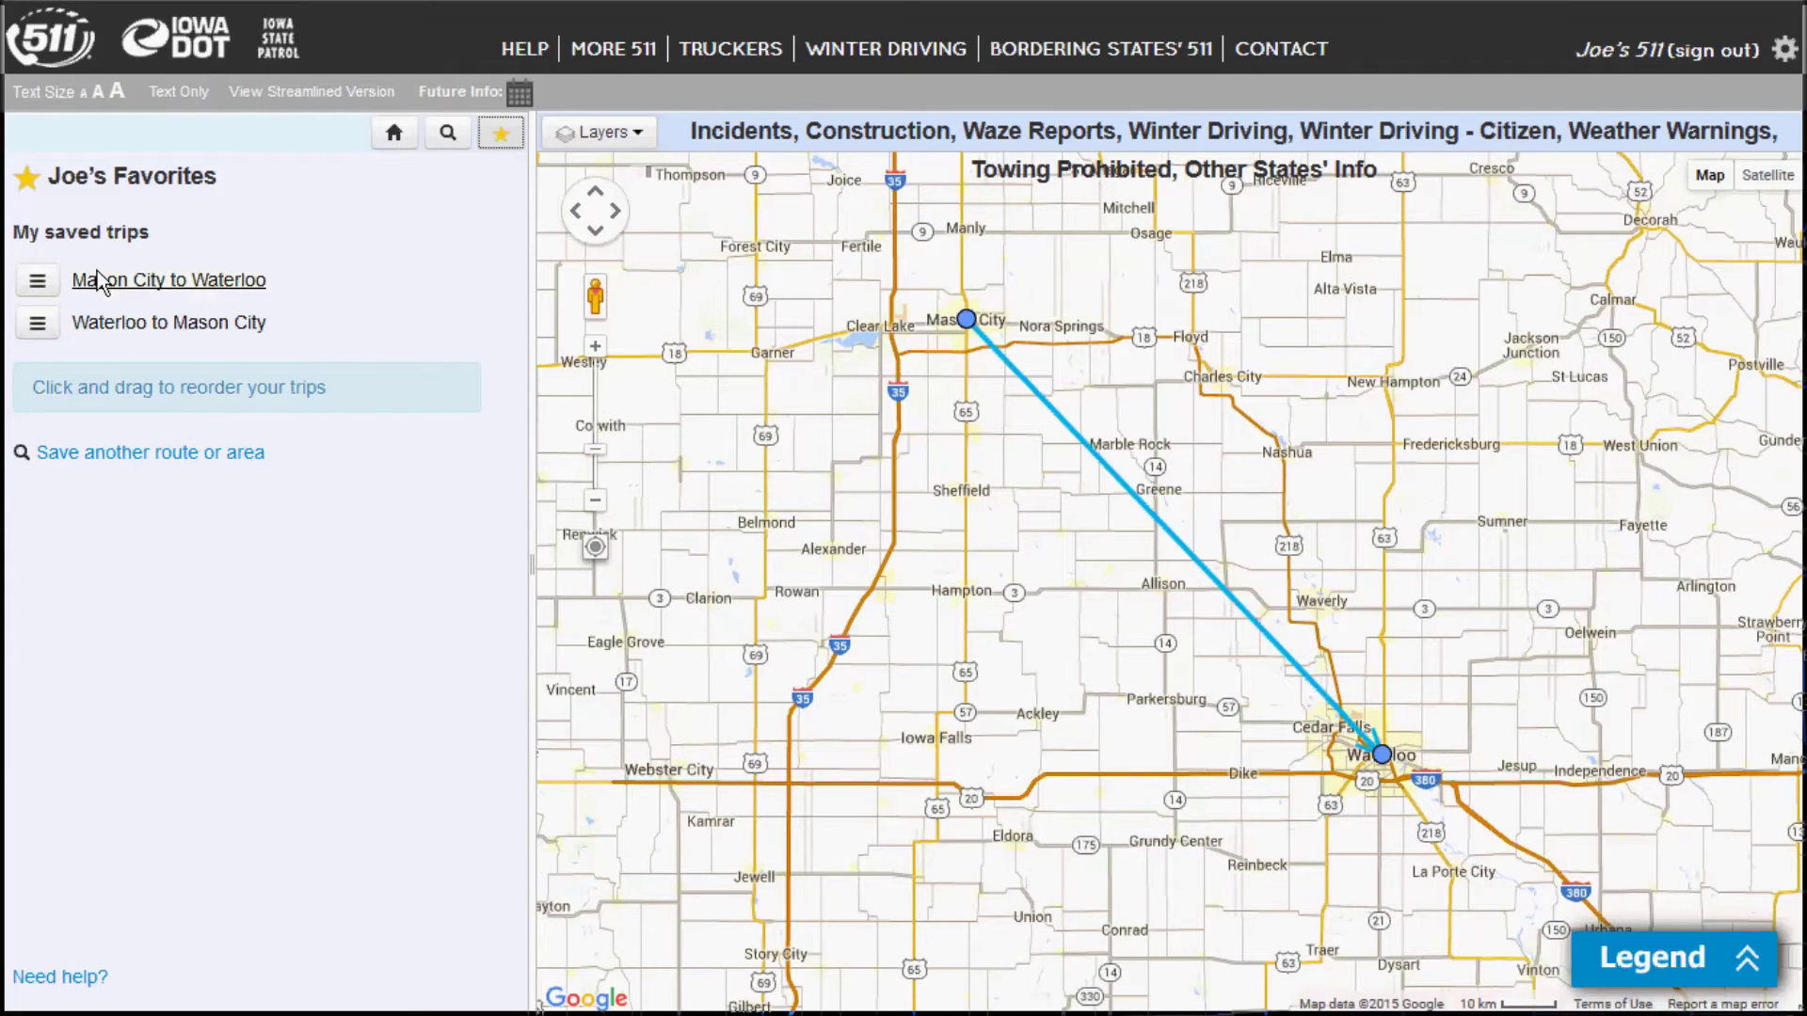
{"action": "left_click", "coordinate": [38, 282]}
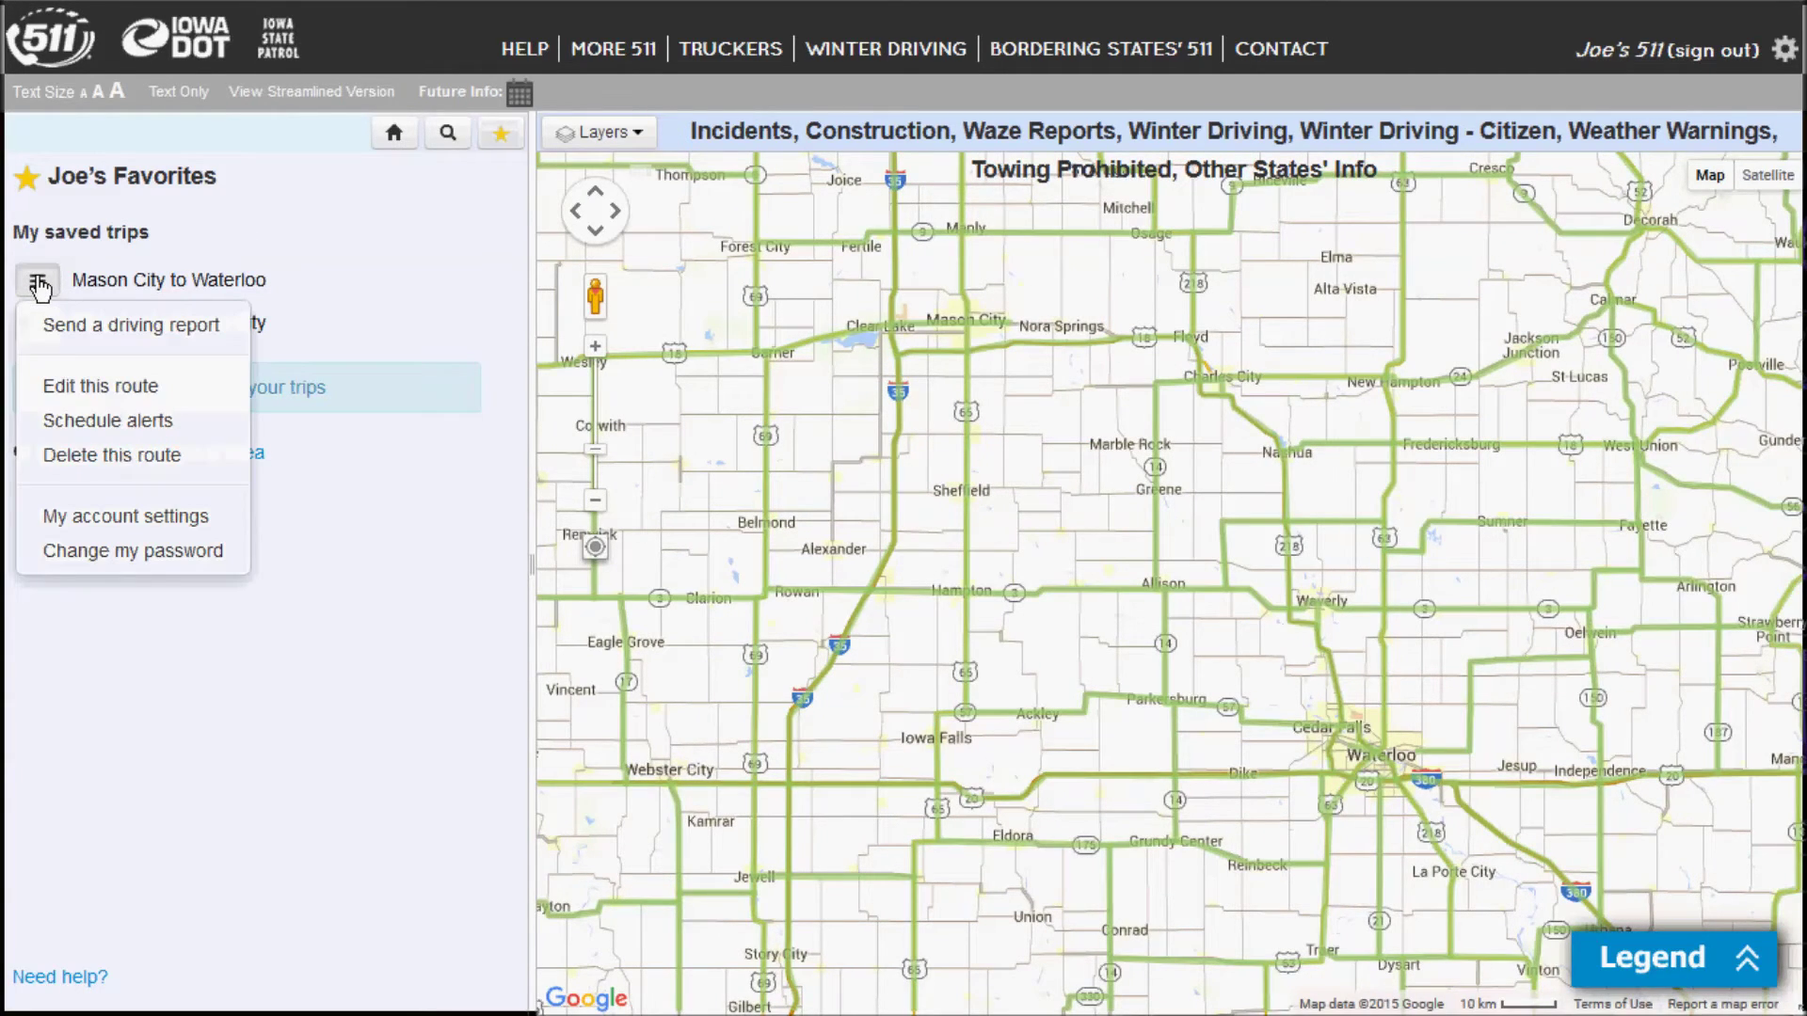
{"action": "left_click", "coordinate": [193, 399]}
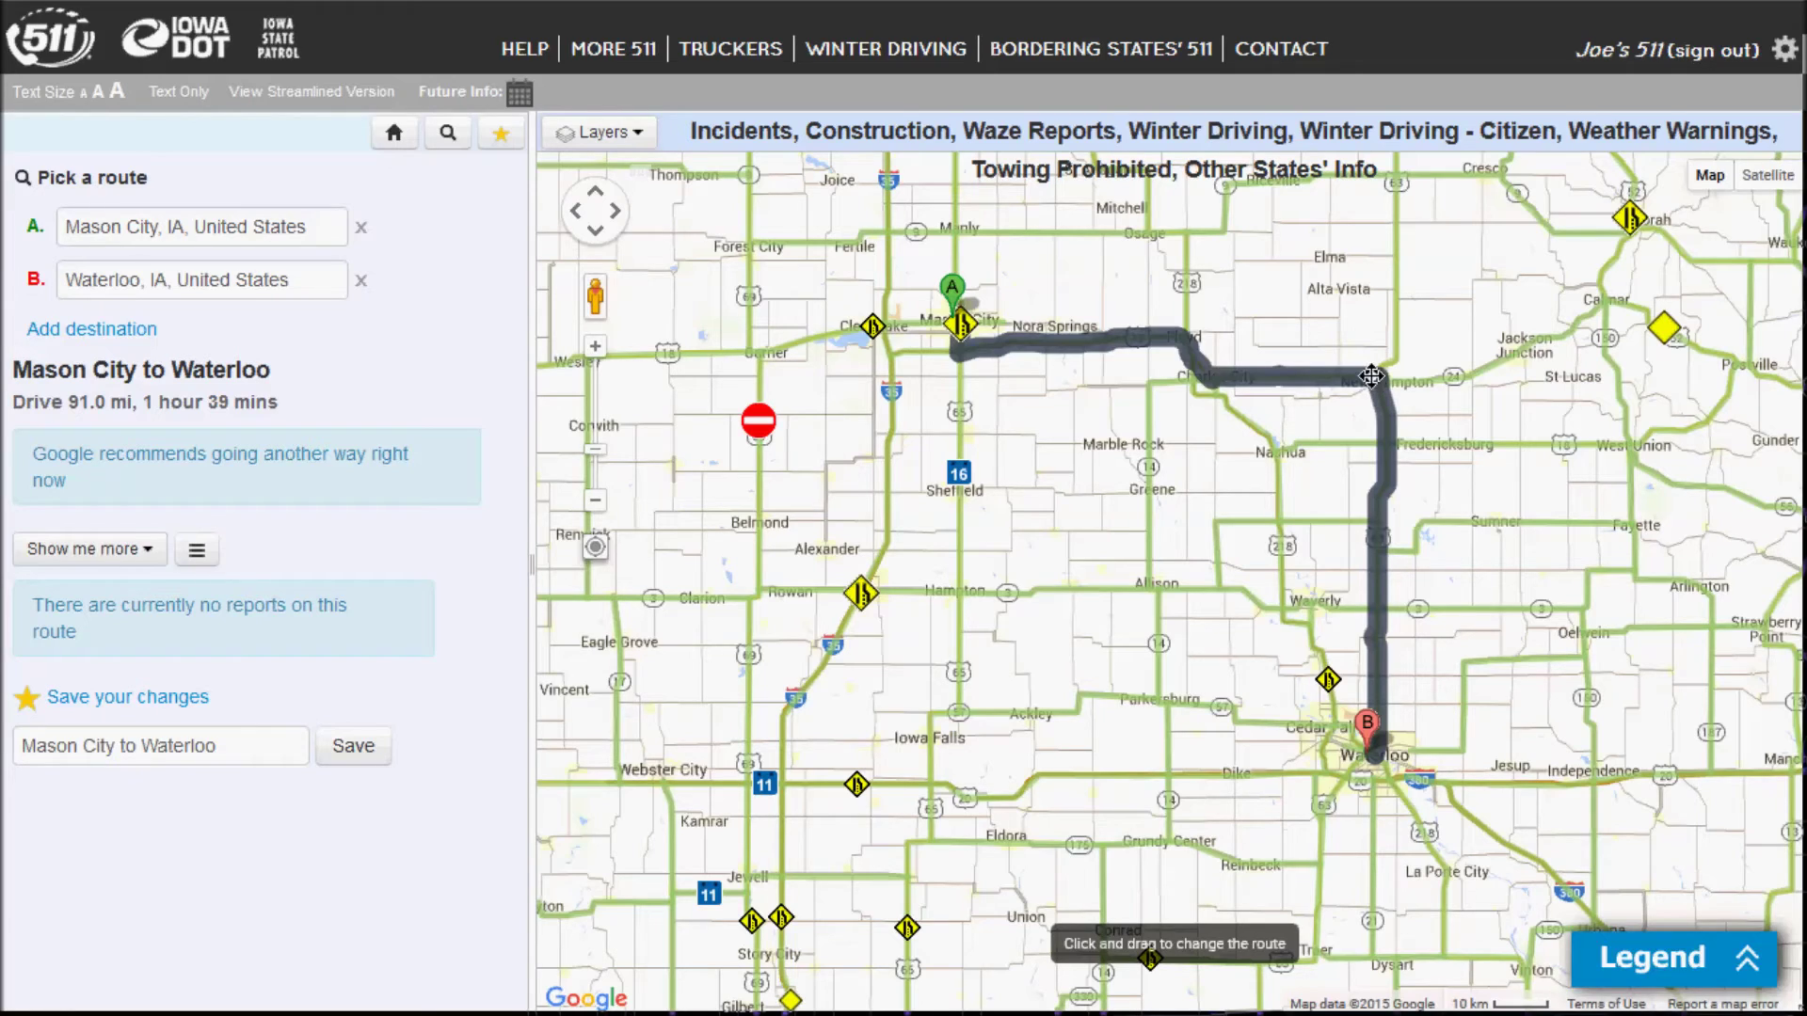
{"action": "left_click_drag", "start_coordinate": [1373, 382], "coordinate": [1268, 446]}
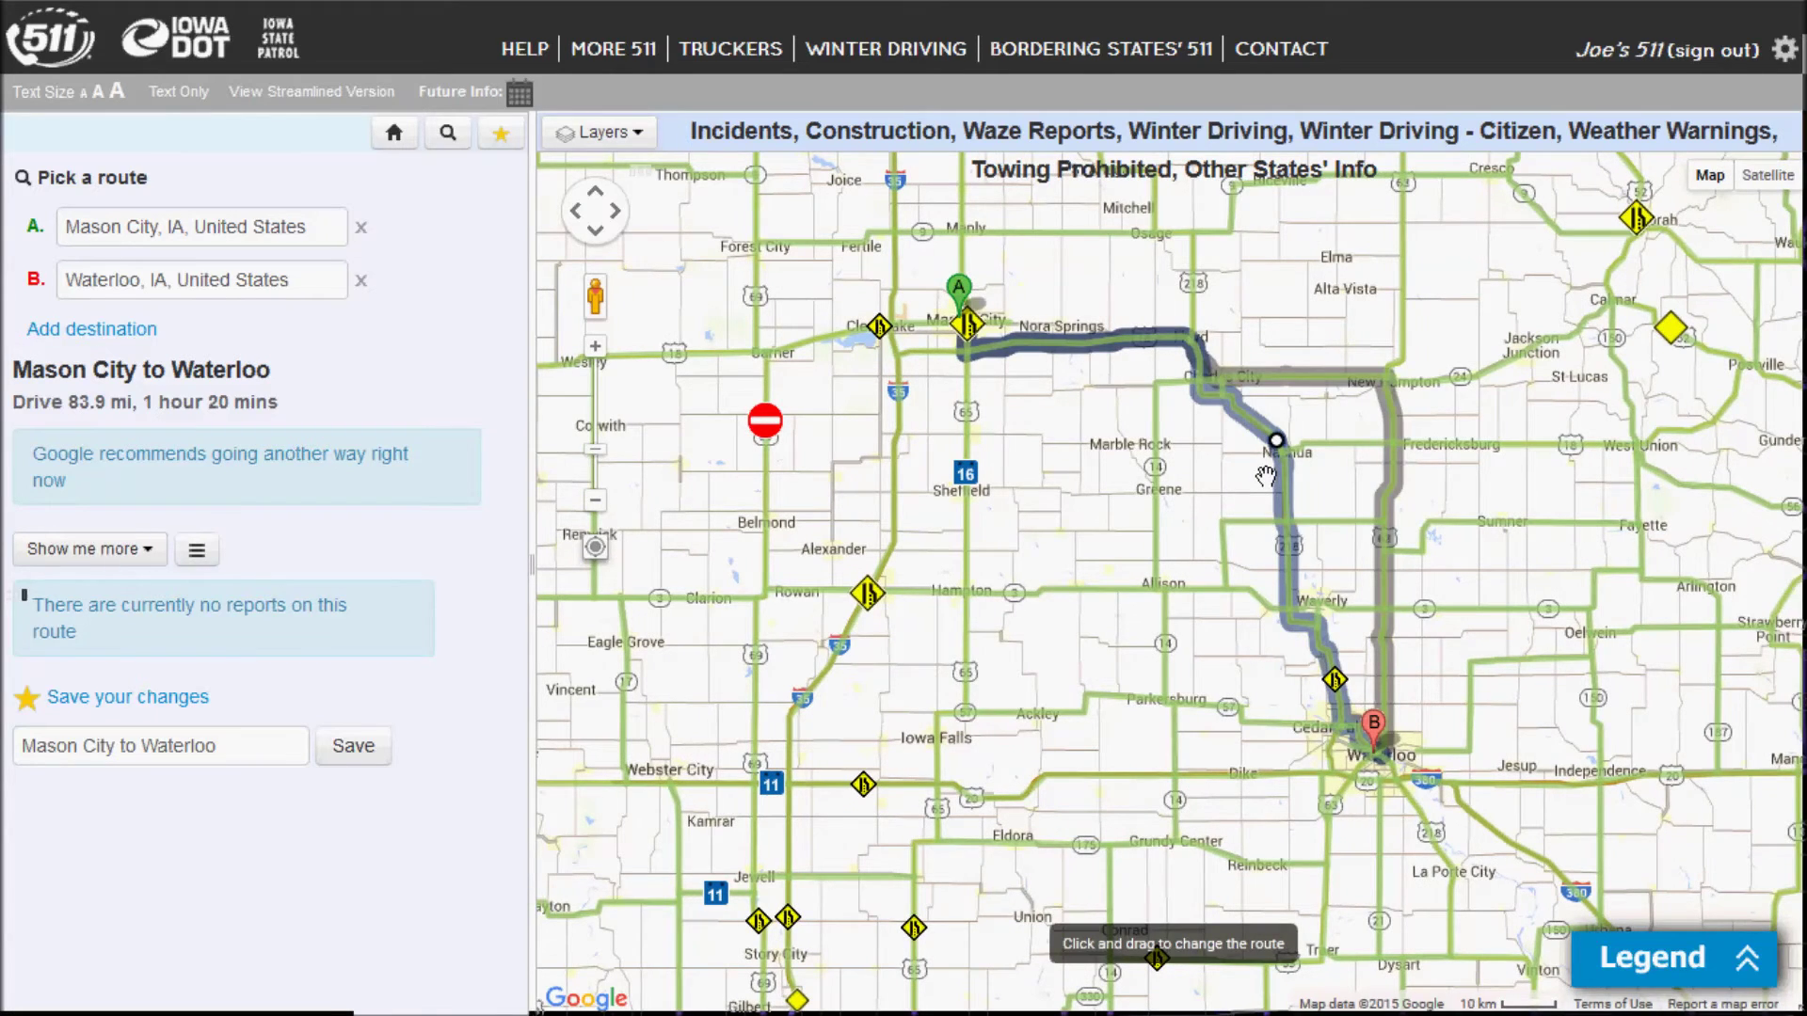
{"action": "left_click", "coordinate": [370, 750]}
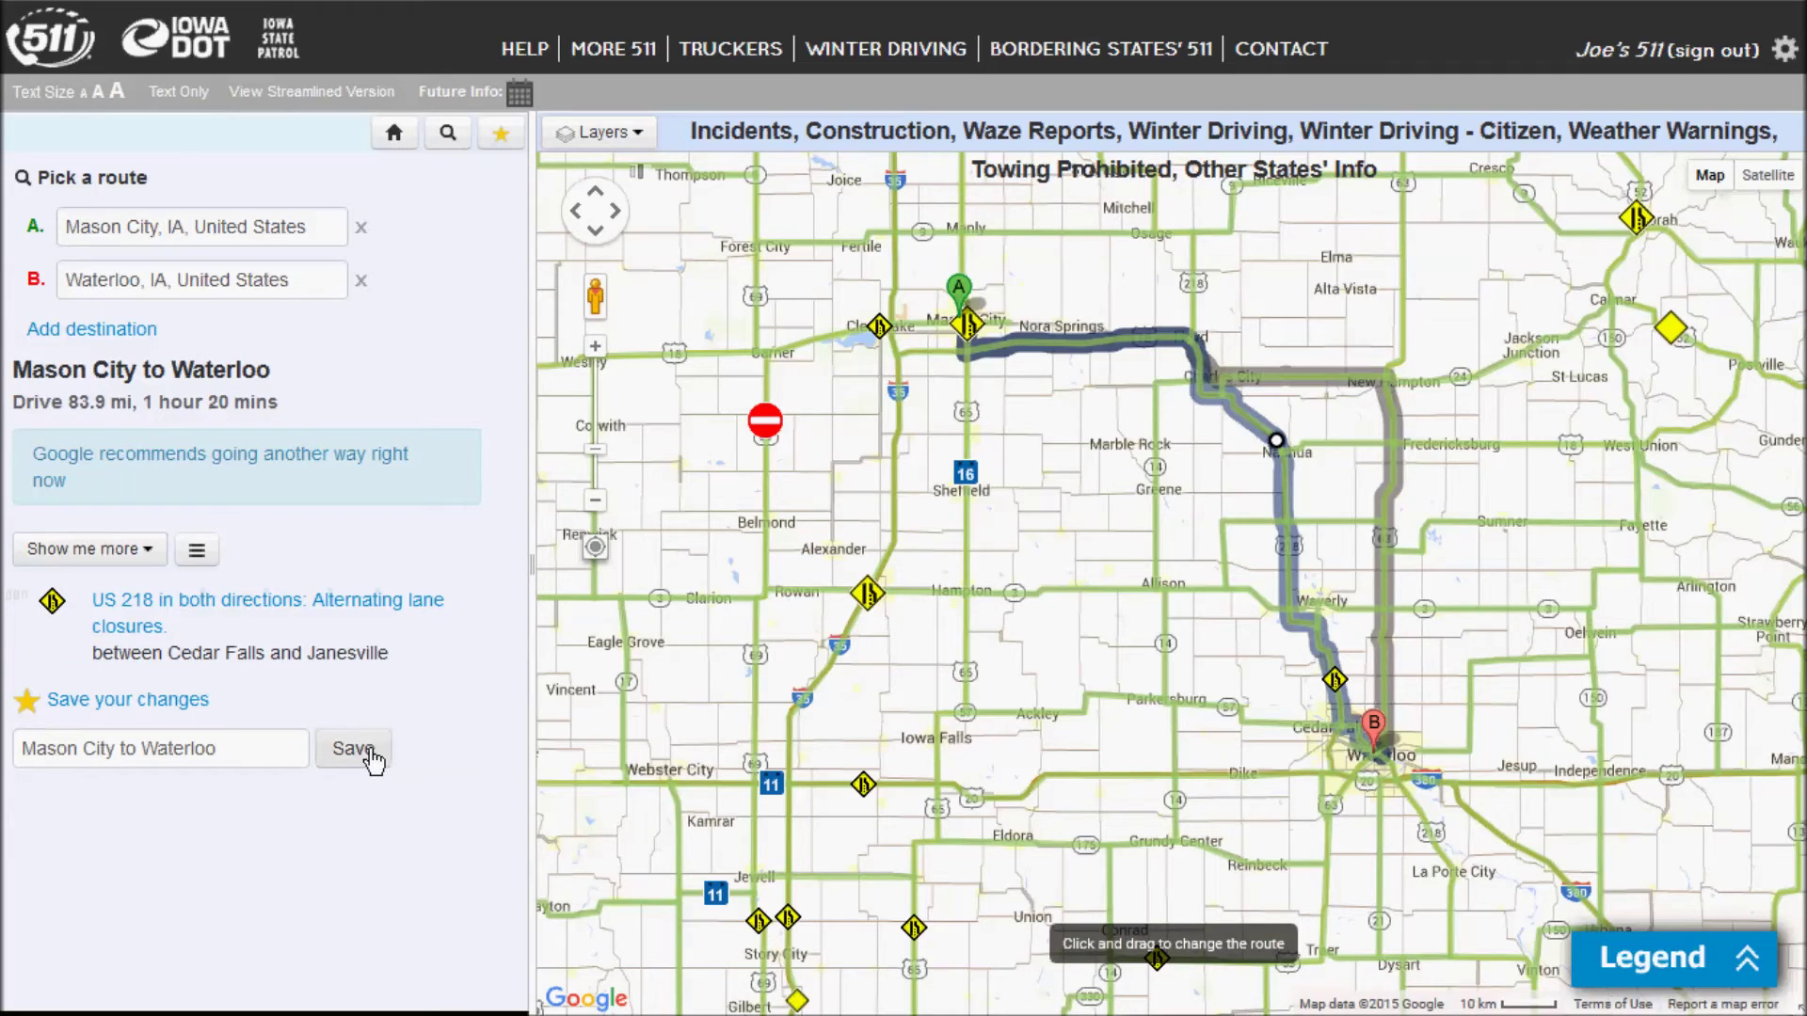
{"action": "left_click", "coordinate": [353, 749]}
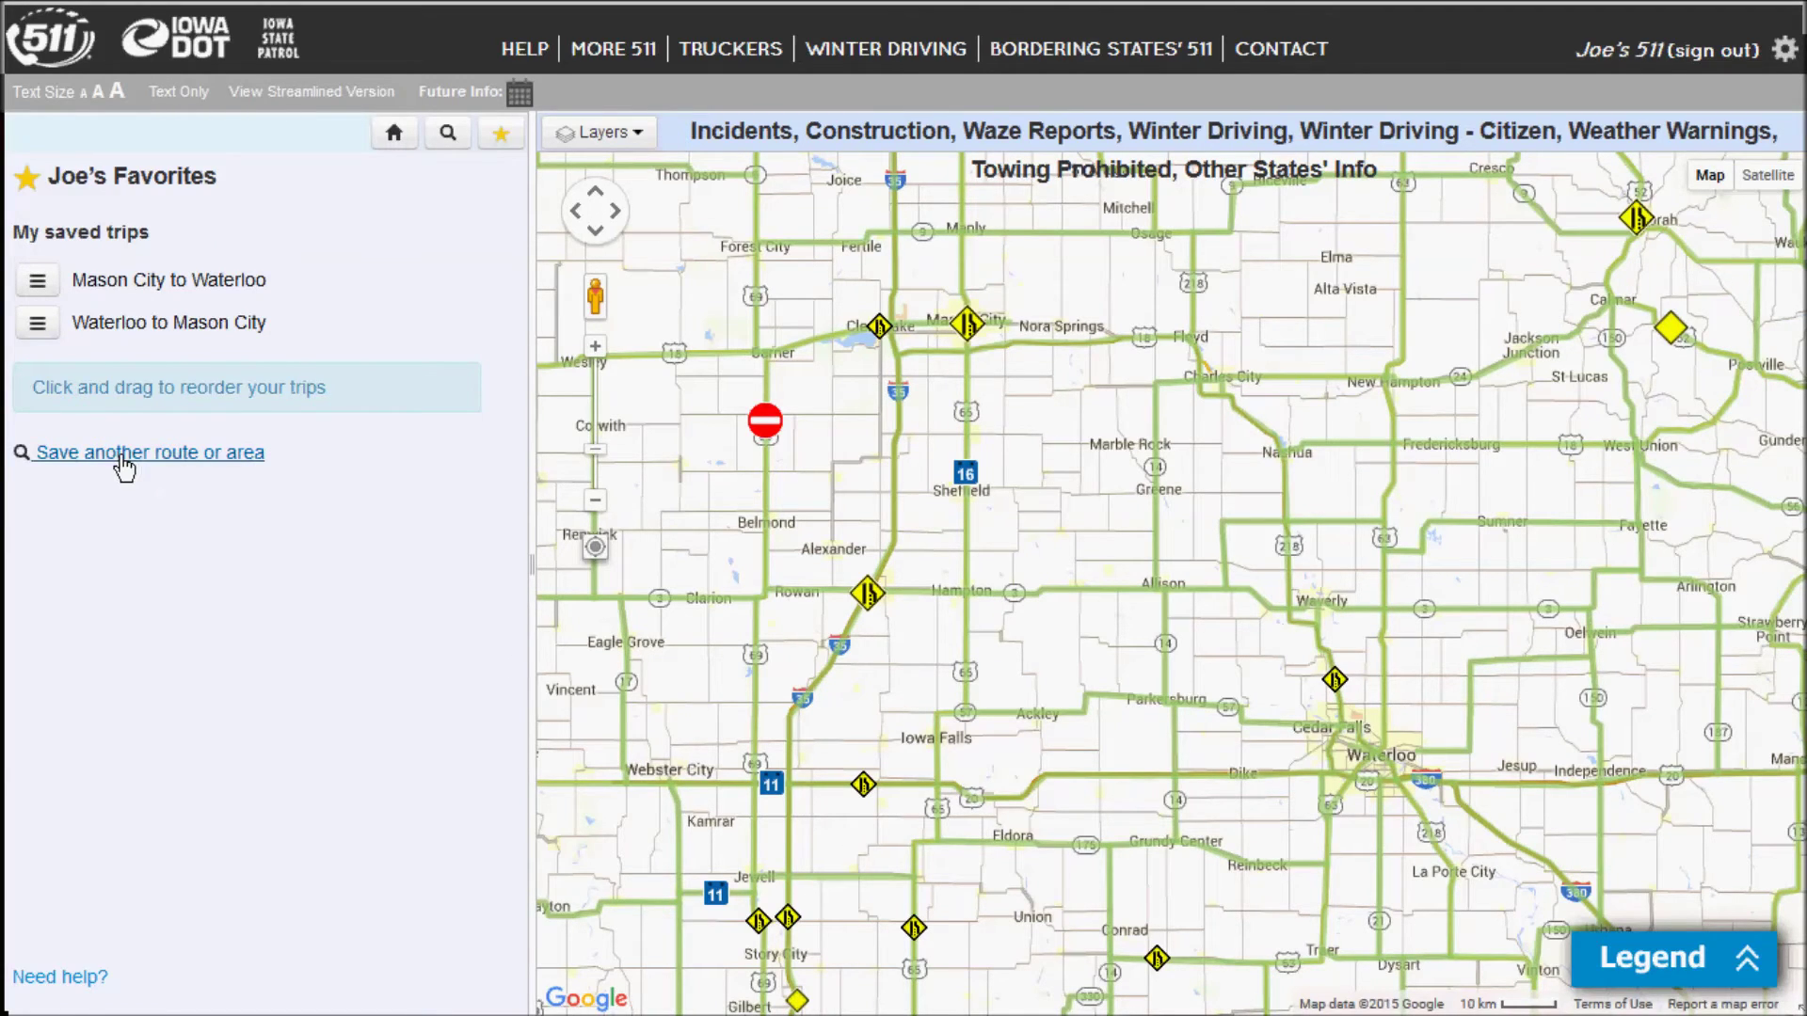
- Choose Select an area and pick Central Iowa from the popular areas
{"action": "left_click", "coordinate": [177, 458]}
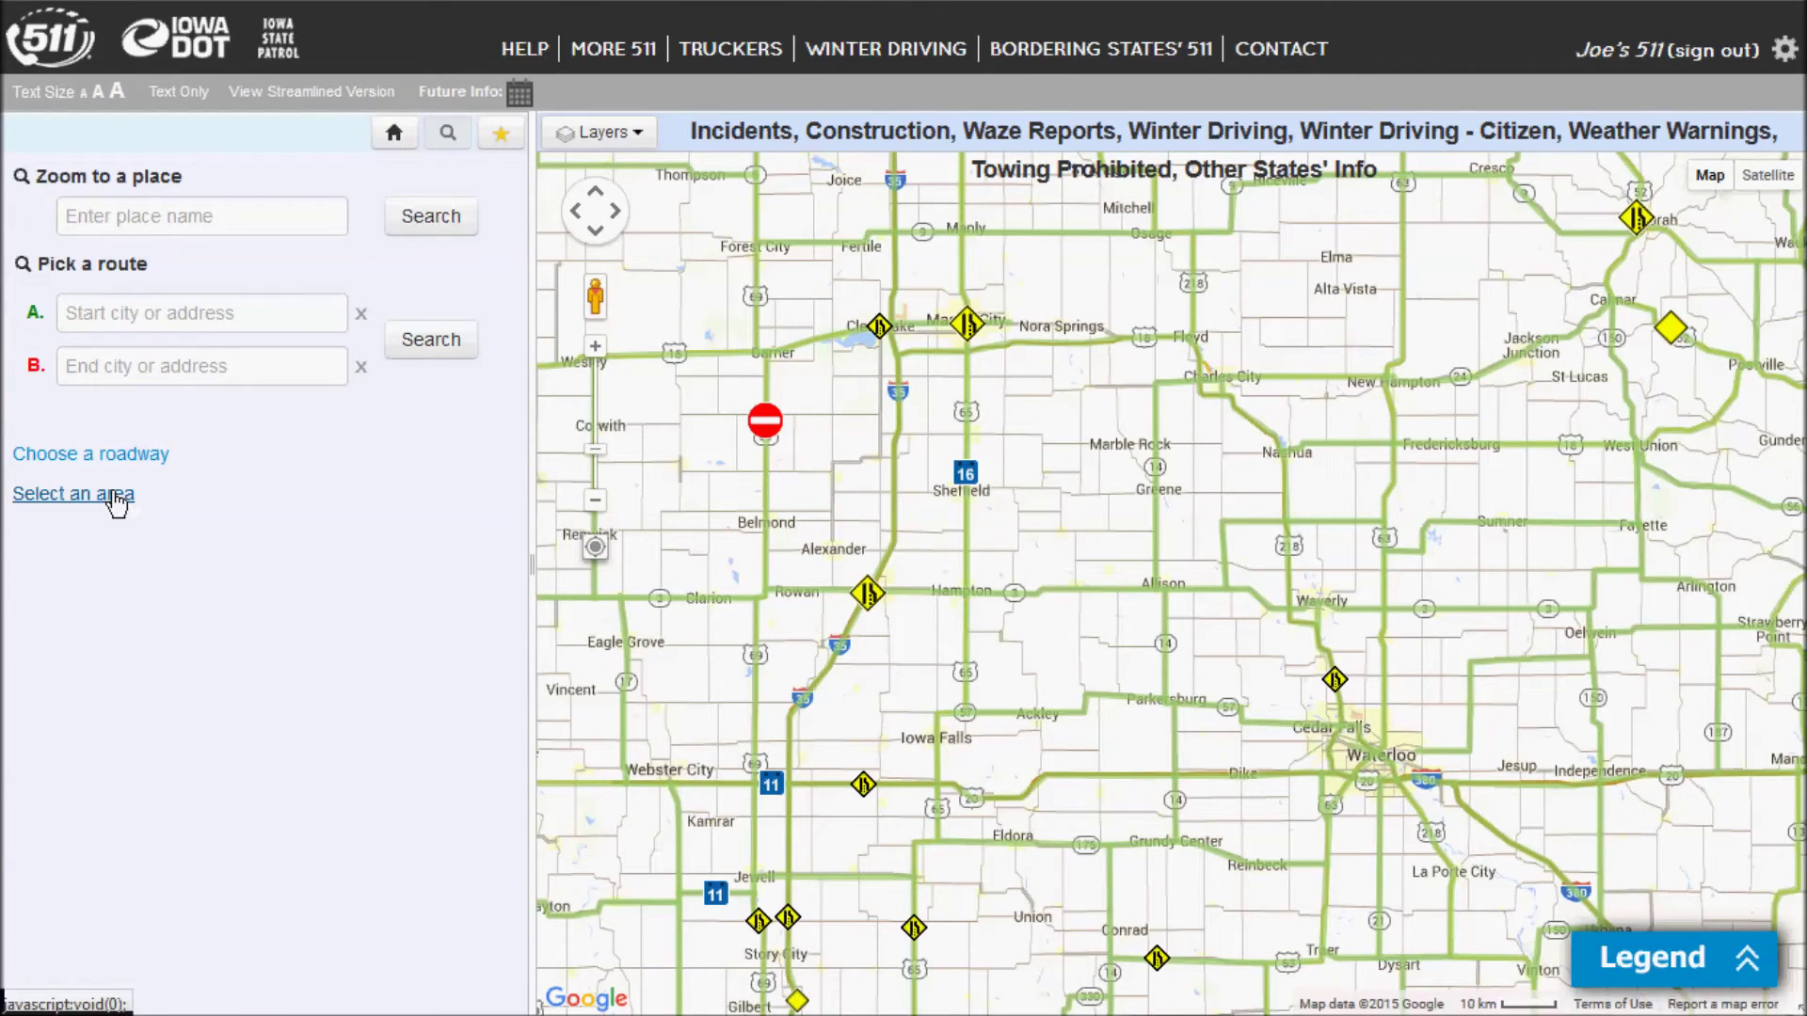
{"action": "left_click", "coordinate": [115, 495]}
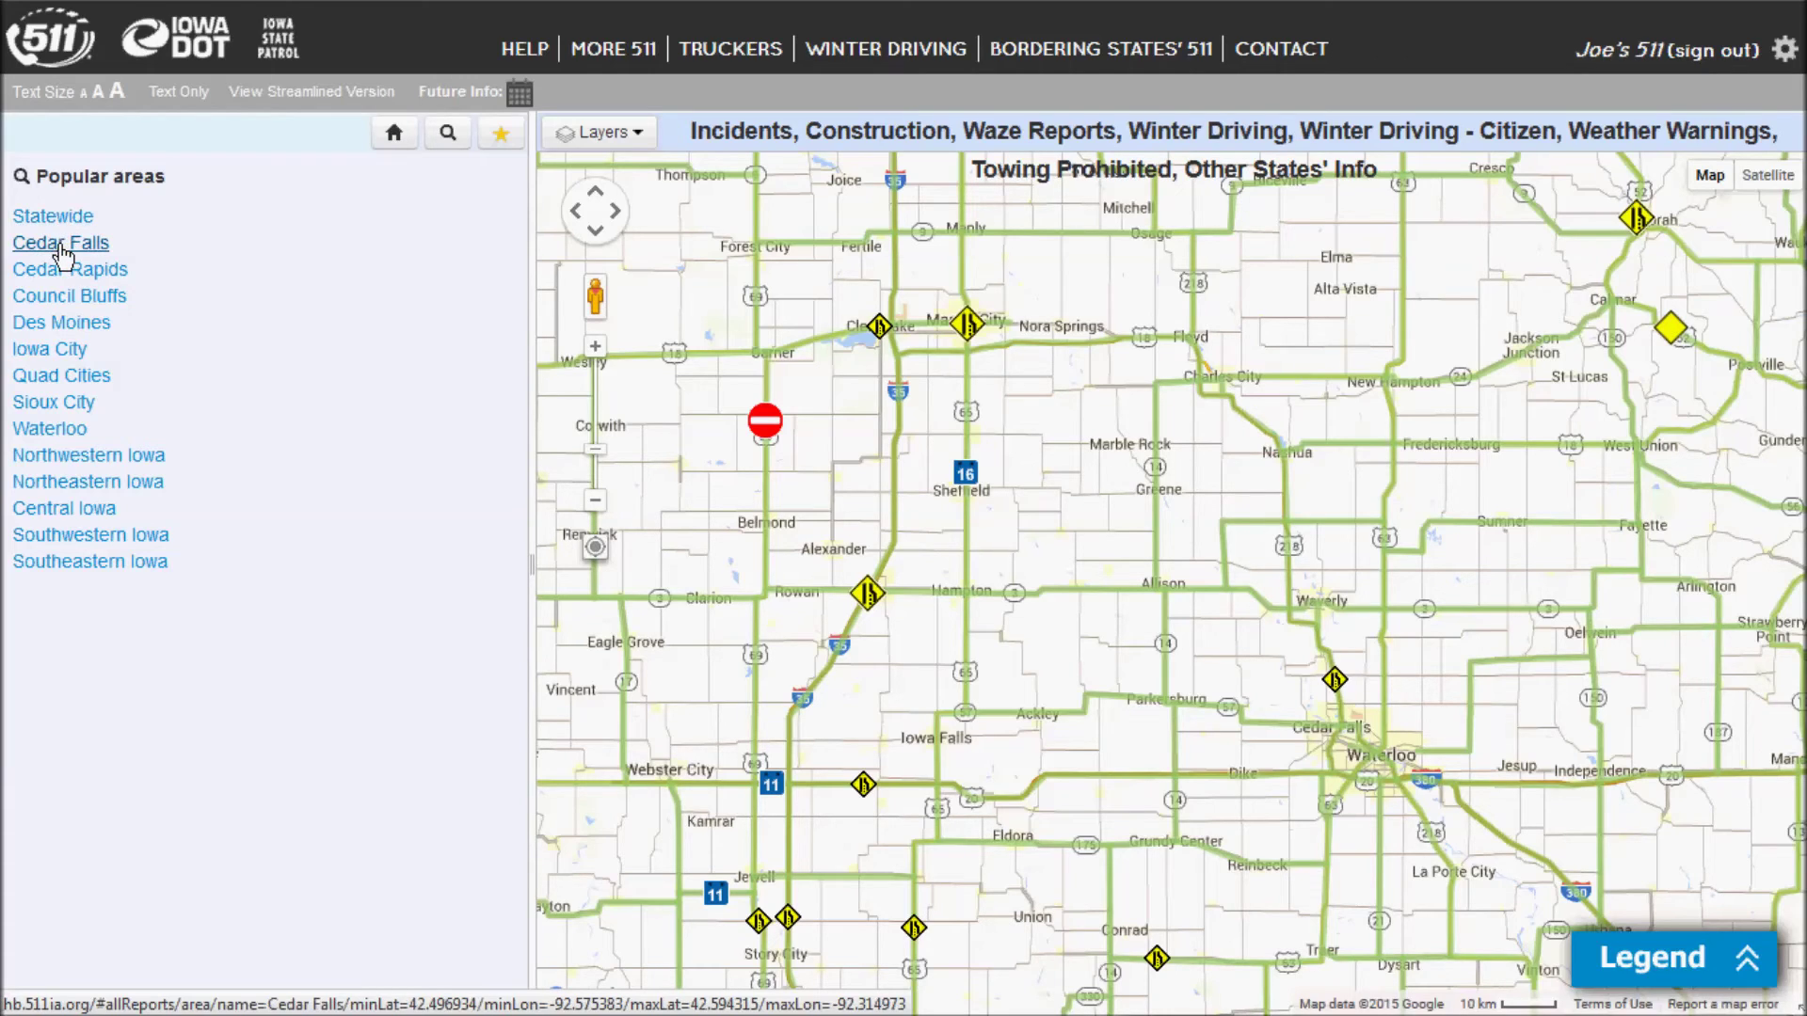
{"action": "left_click", "coordinate": [79, 510]}
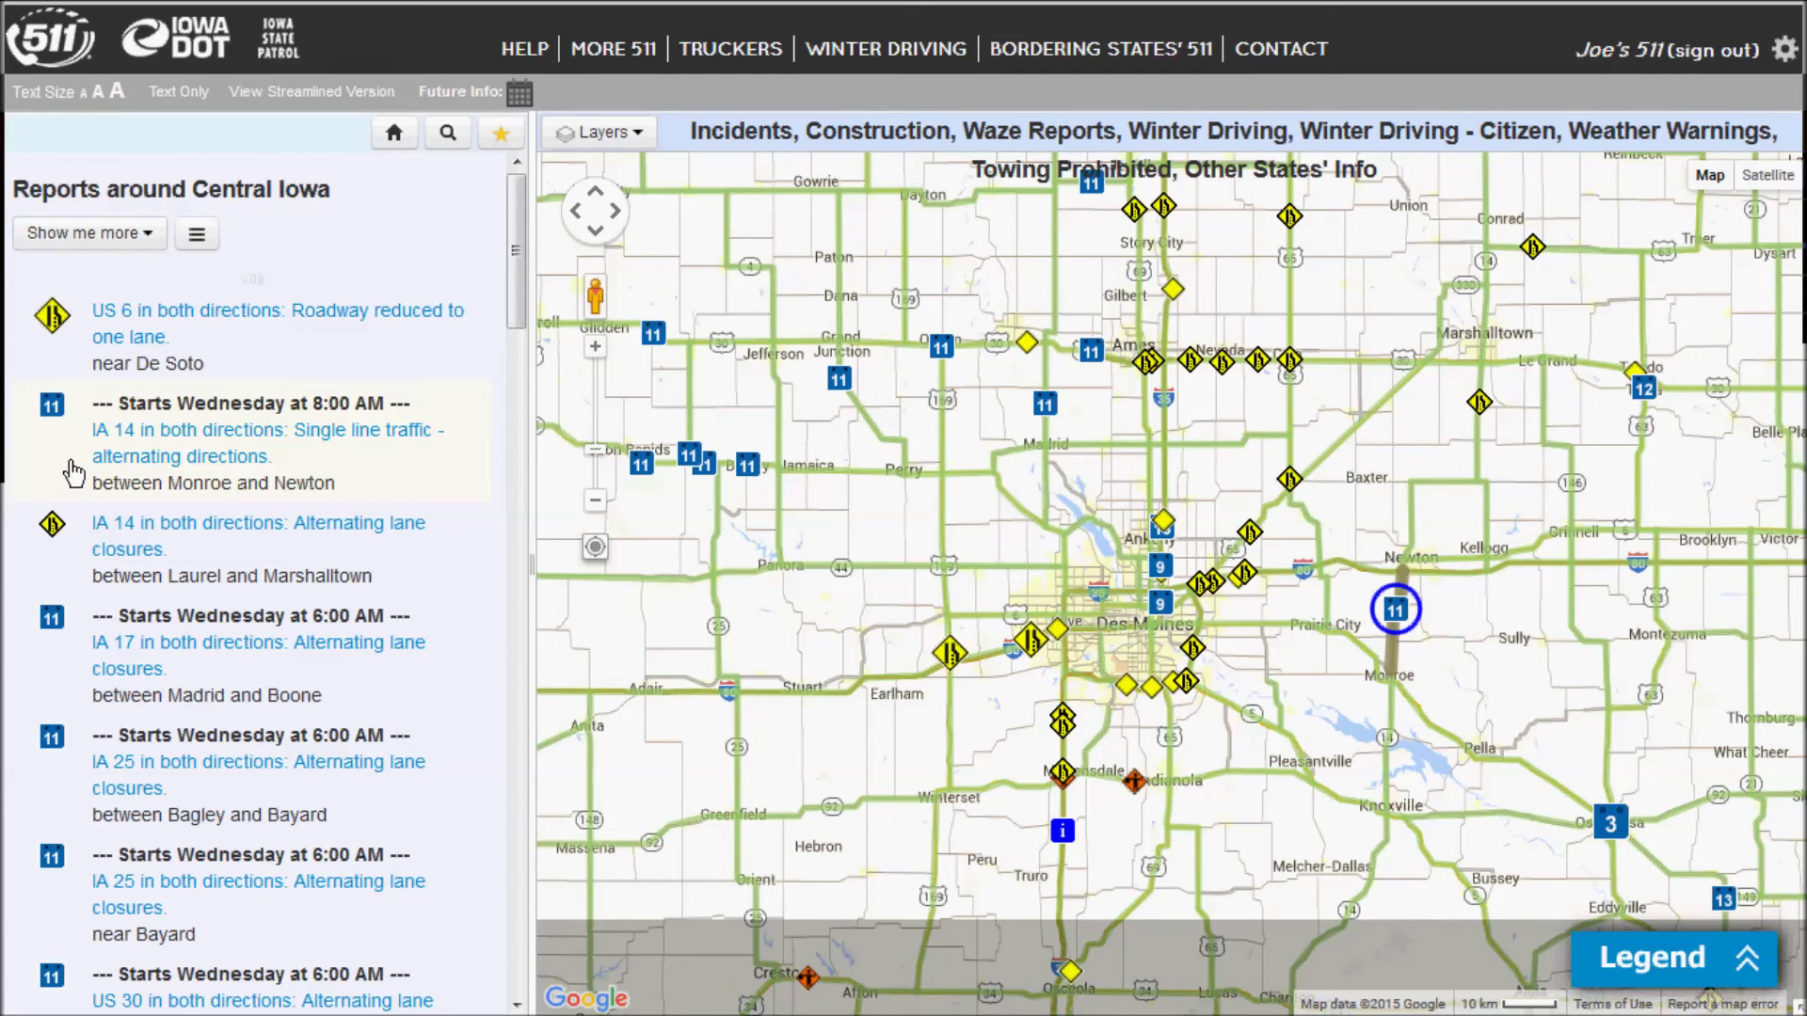
- Zoom the map out one level and save the area as a favorite named 'Central Iowa'
{"action": "left_click", "coordinate": [595, 499]}
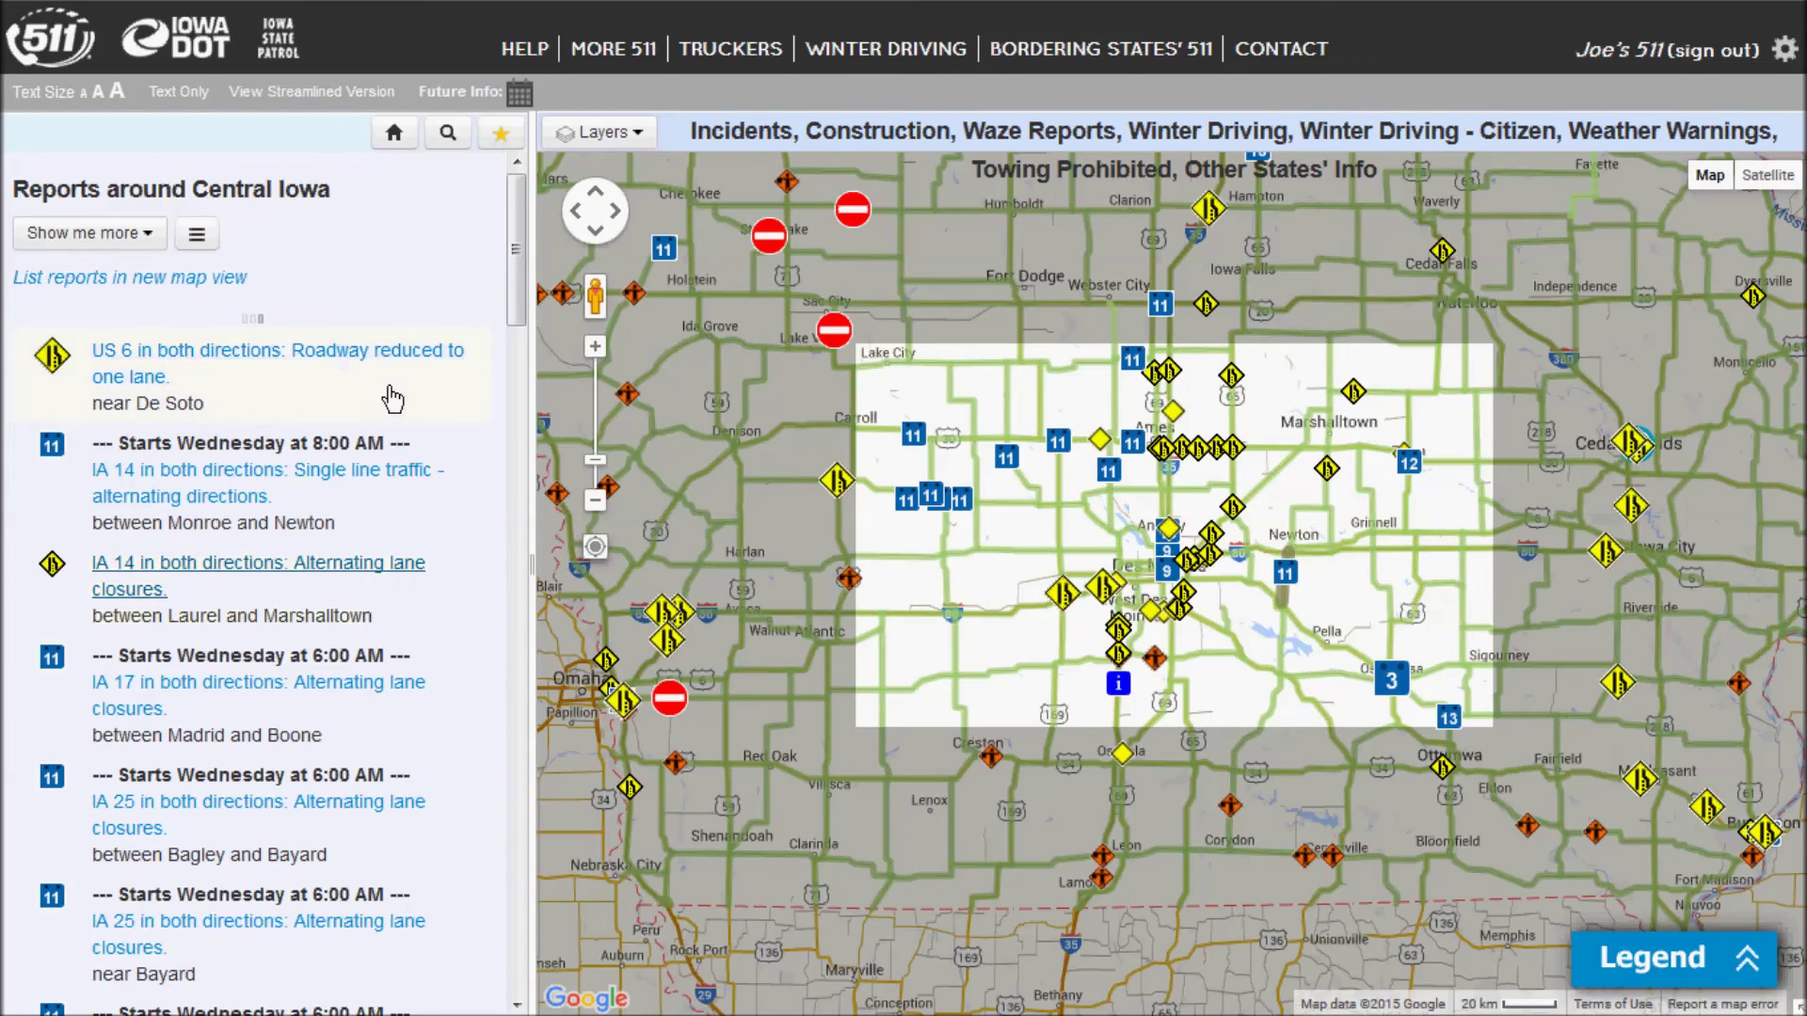
{"action": "scroll", "coordinate": [504, 454], "scroll_direction": "down", "scroll_amount": 15}
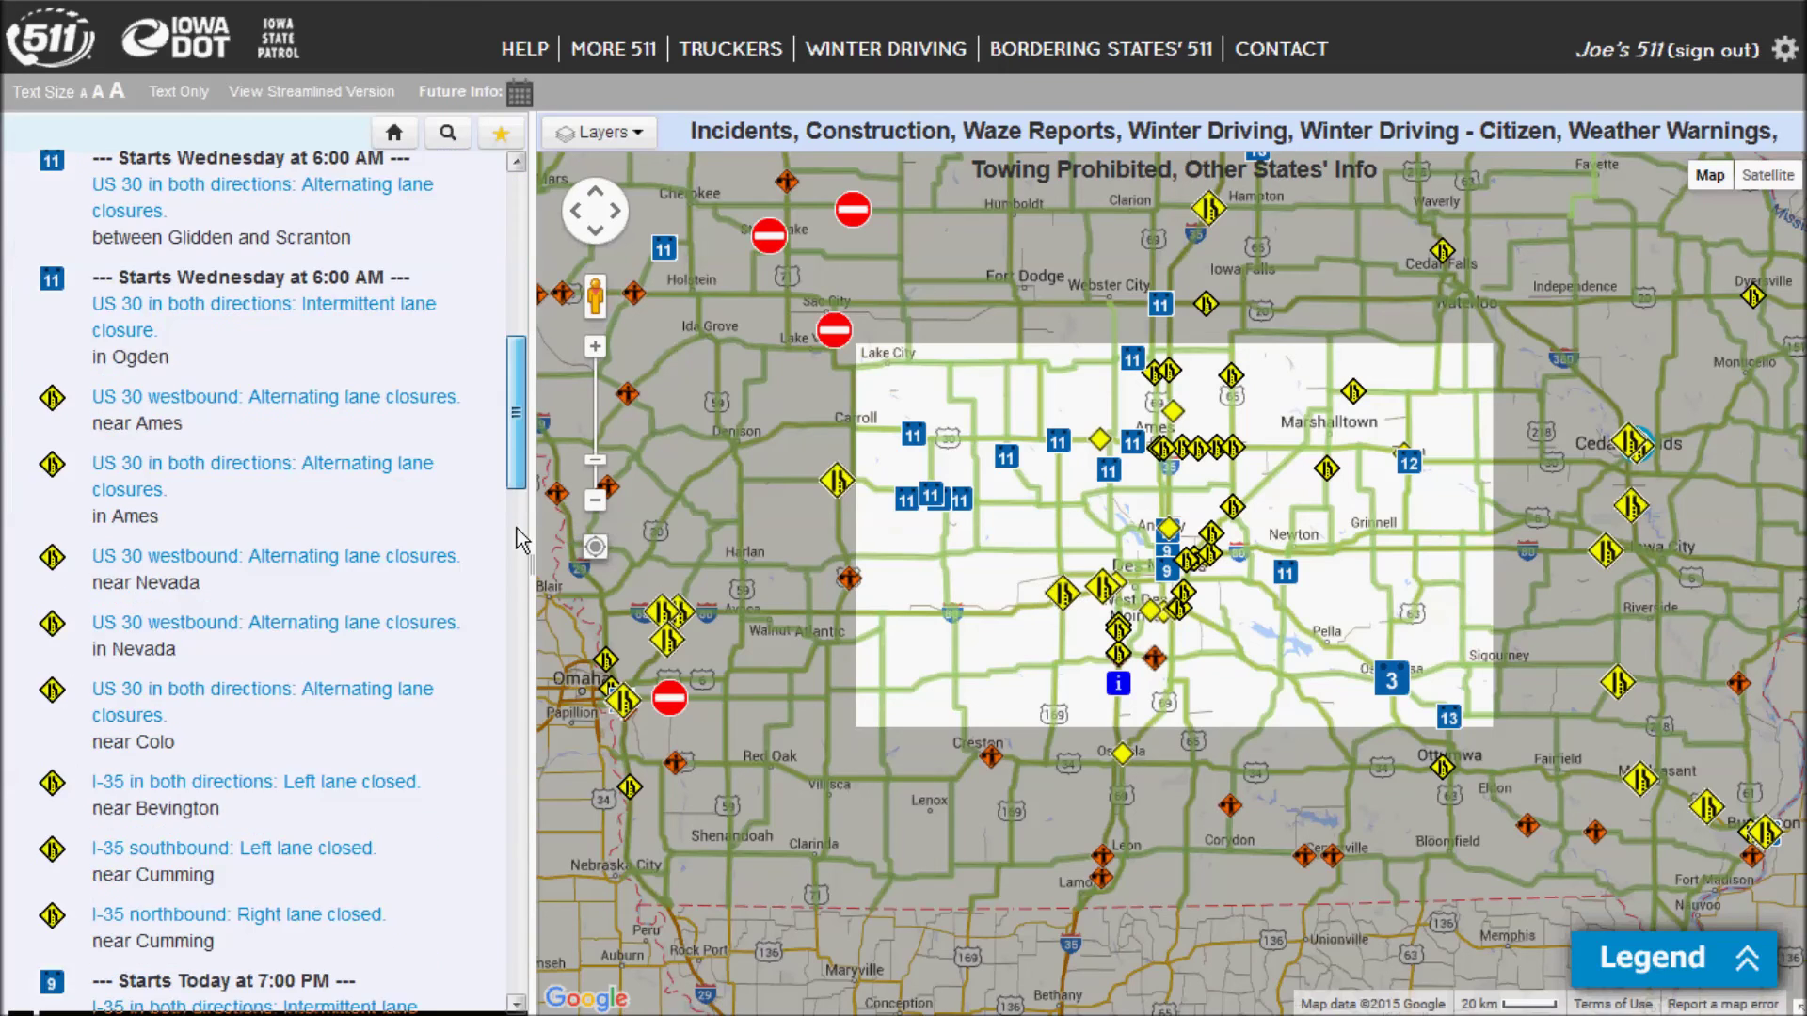
{"action": "mouse_move", "coordinate": [521, 614]}
{"action": "left_mouse_down"}
{"action": "mouse_move", "coordinate": [489, 854]}
{"action": "mouse_move", "coordinate": [499, 983]}
{"action": "left_mouse_up"}
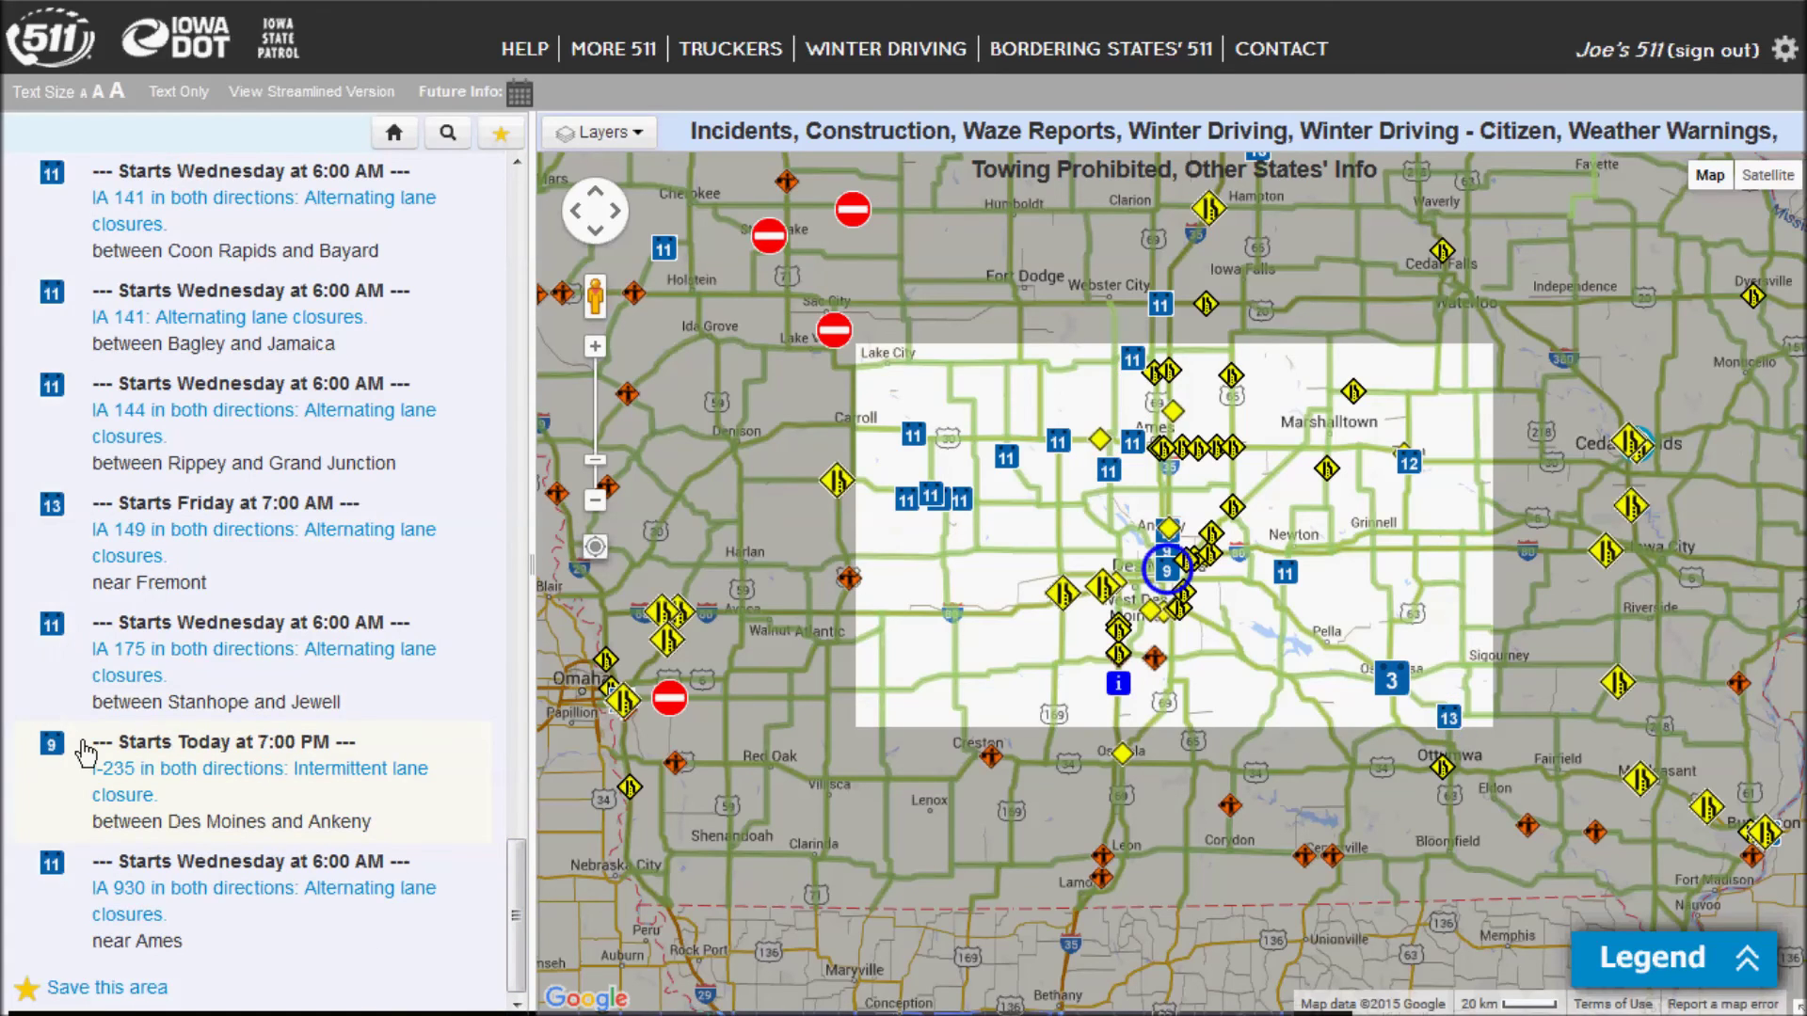
{"action": "left_click", "coordinate": [132, 988]}
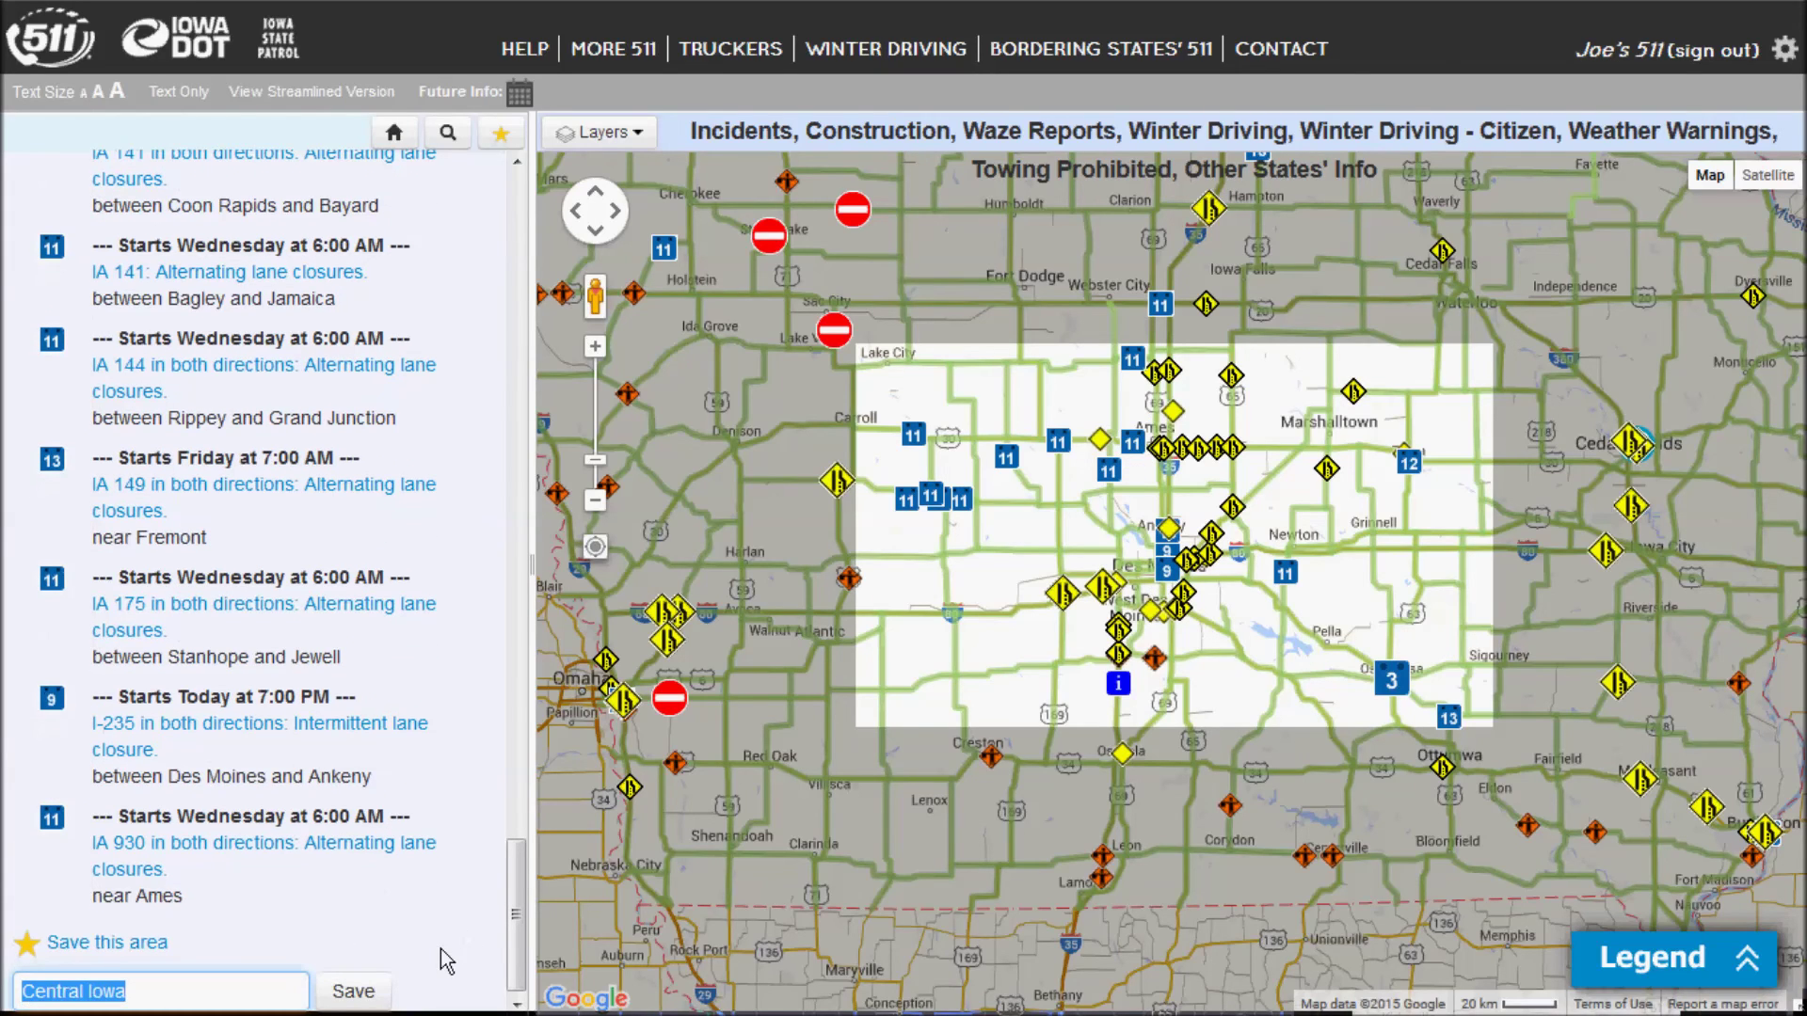
{"action": "left_click", "coordinate": [355, 986]}
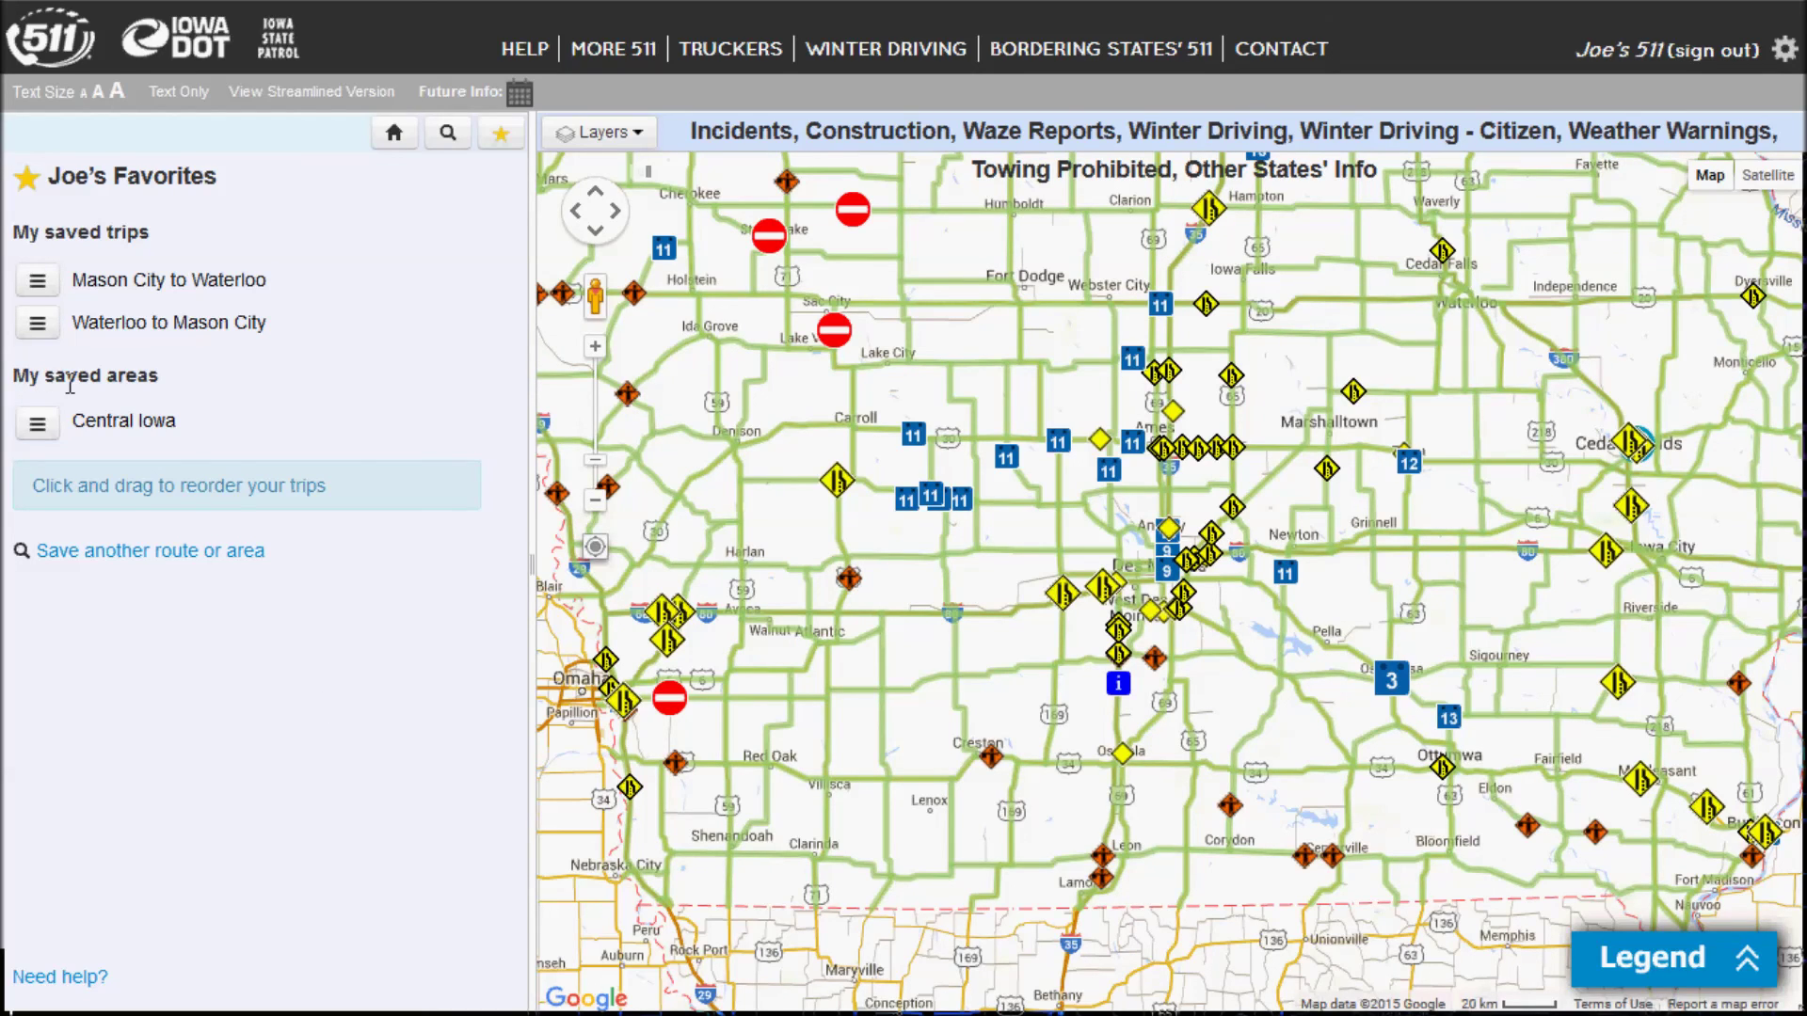
- From Joe's Favorites, show the Mason City to Waterloo trip, then the Central Iowa area outline
{"action": "left_click", "coordinate": [150, 375]}
{"action": "left_click", "coordinate": [94, 278]}
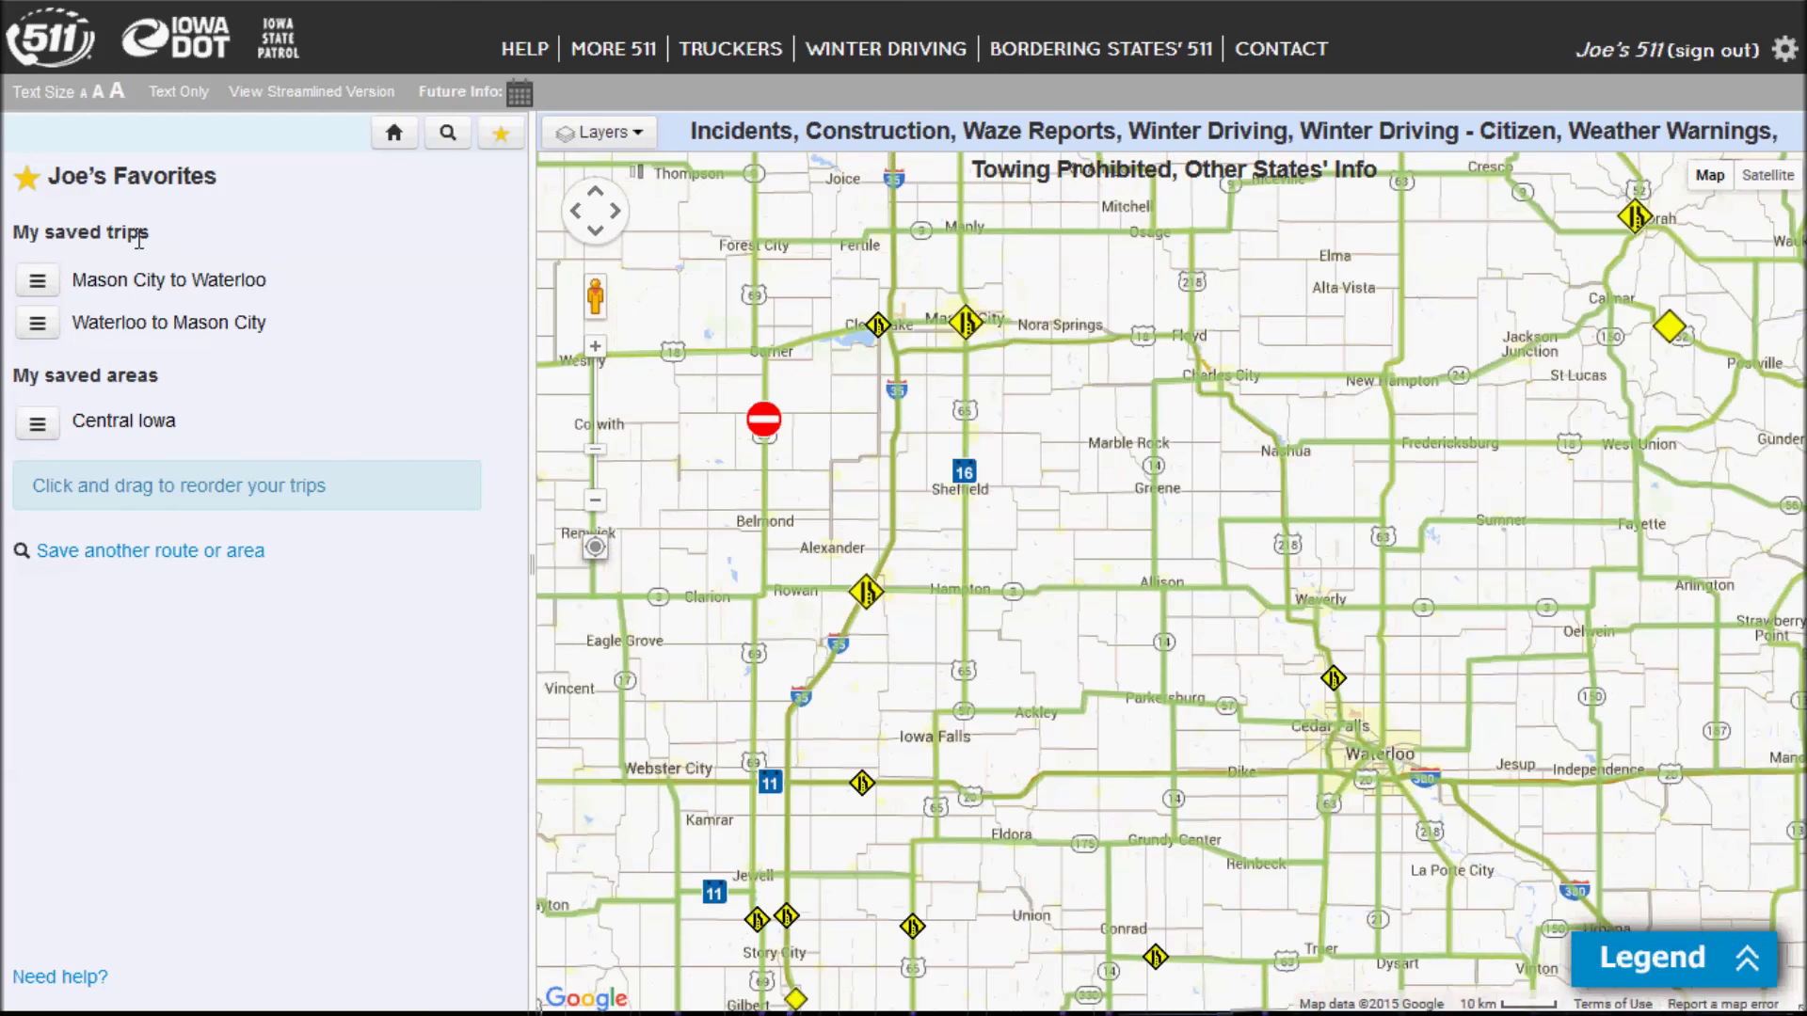
{"action": "left_click", "coordinate": [162, 428]}
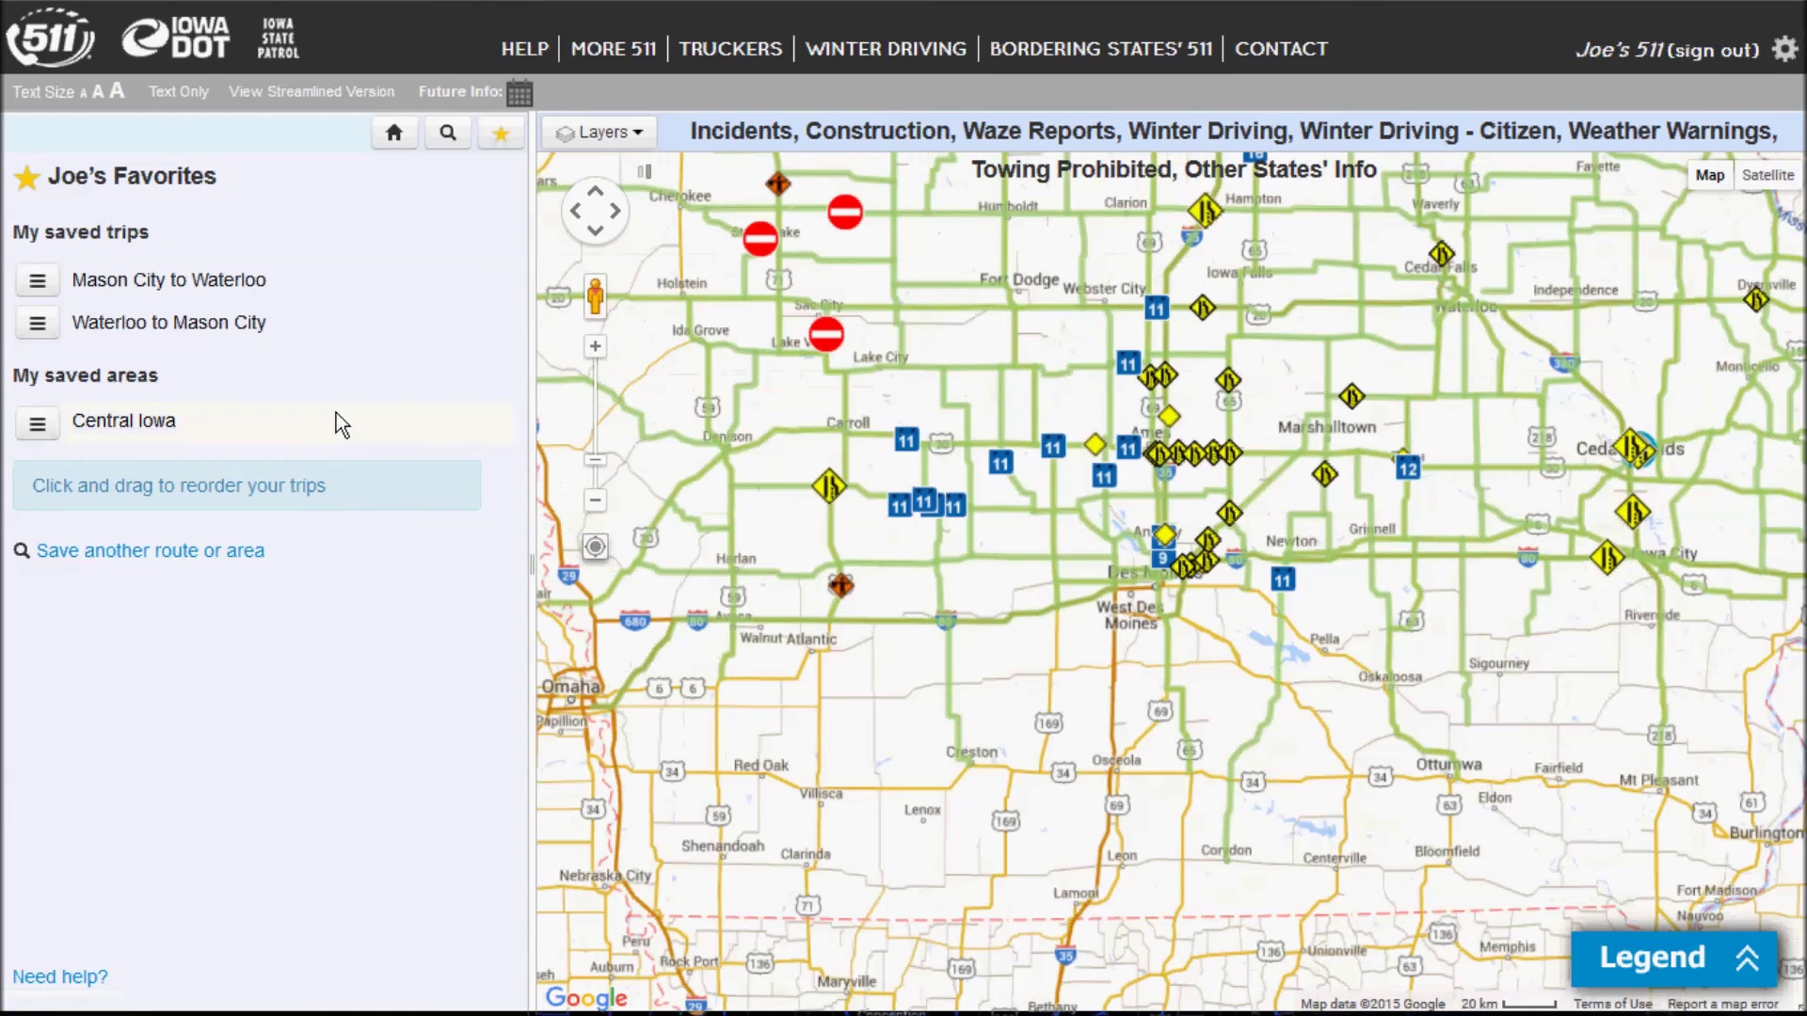
{"action": "left_click", "coordinate": [138, 428]}
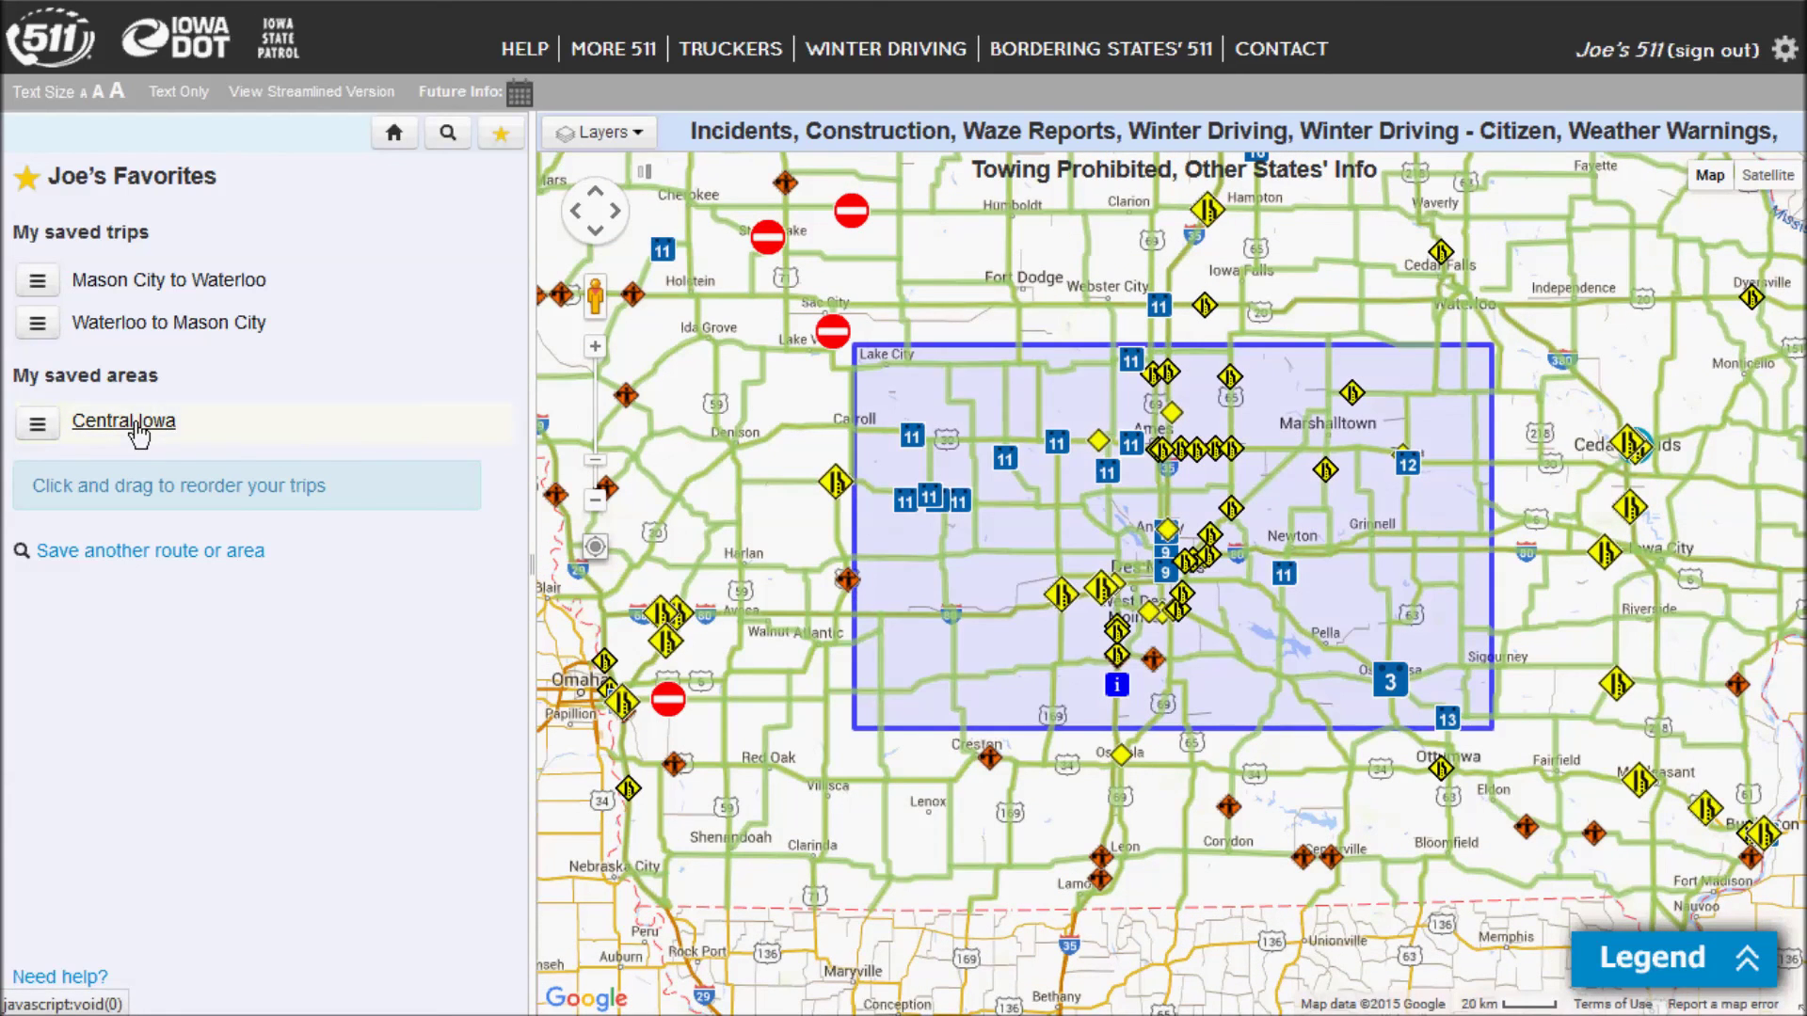